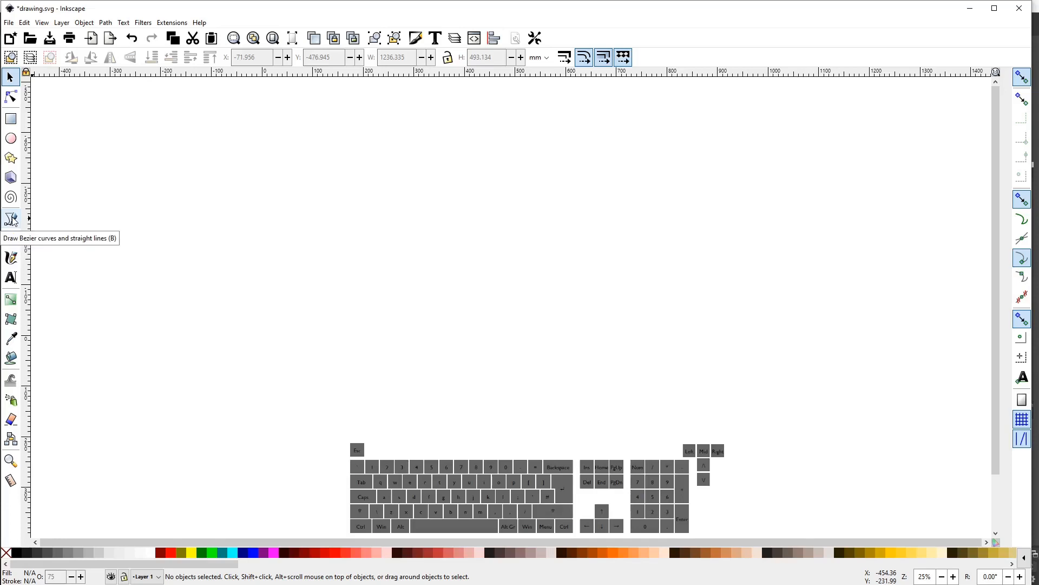
Try drawing a closed fish outline of five straight Bezier segments, about 530 mm wide, and undo it
left_click(11, 219)
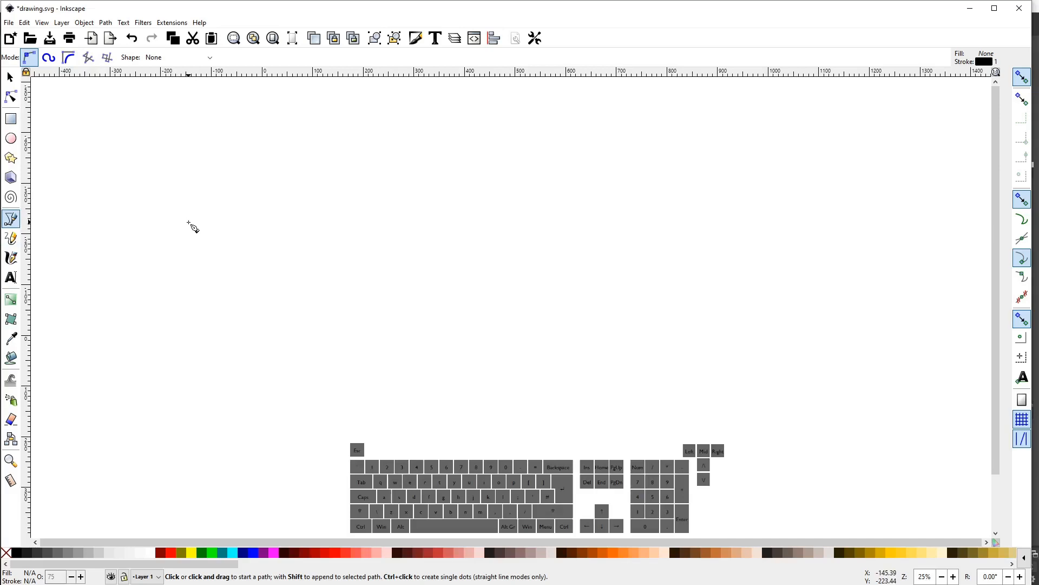
left_click(189, 222)
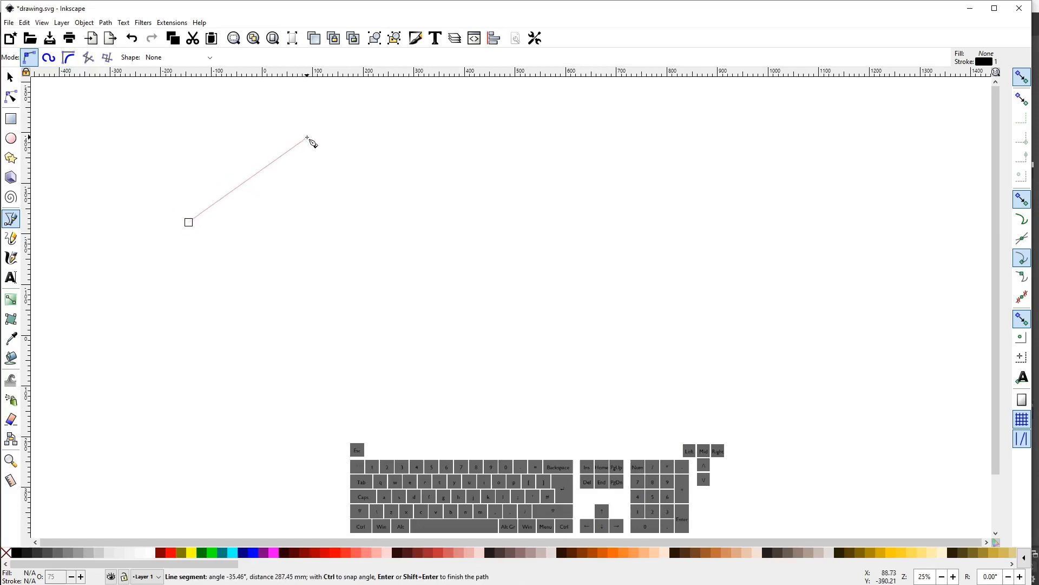
left_click(307, 138)
left_click(453, 289)
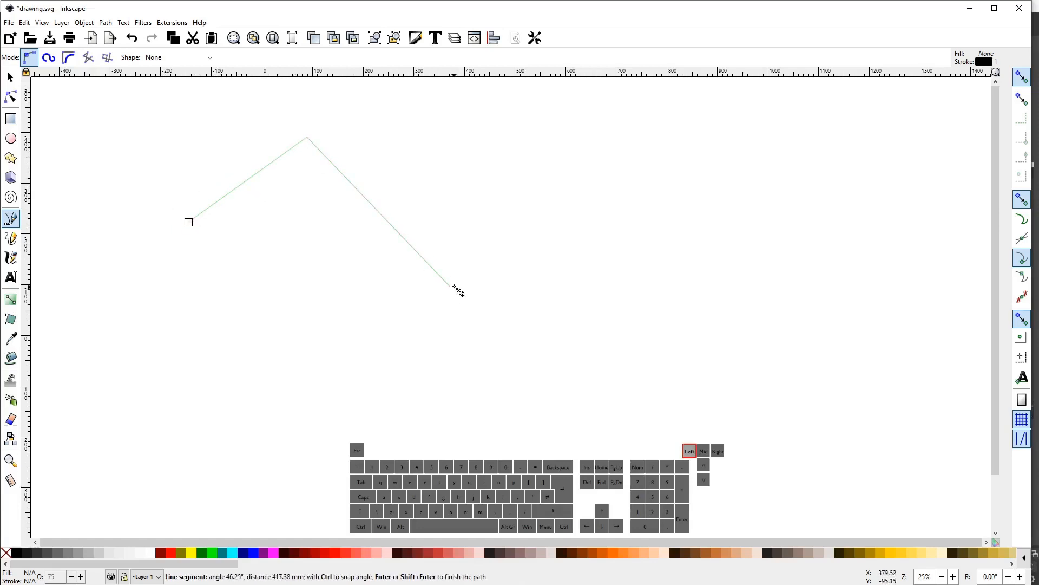
left_click(457, 171)
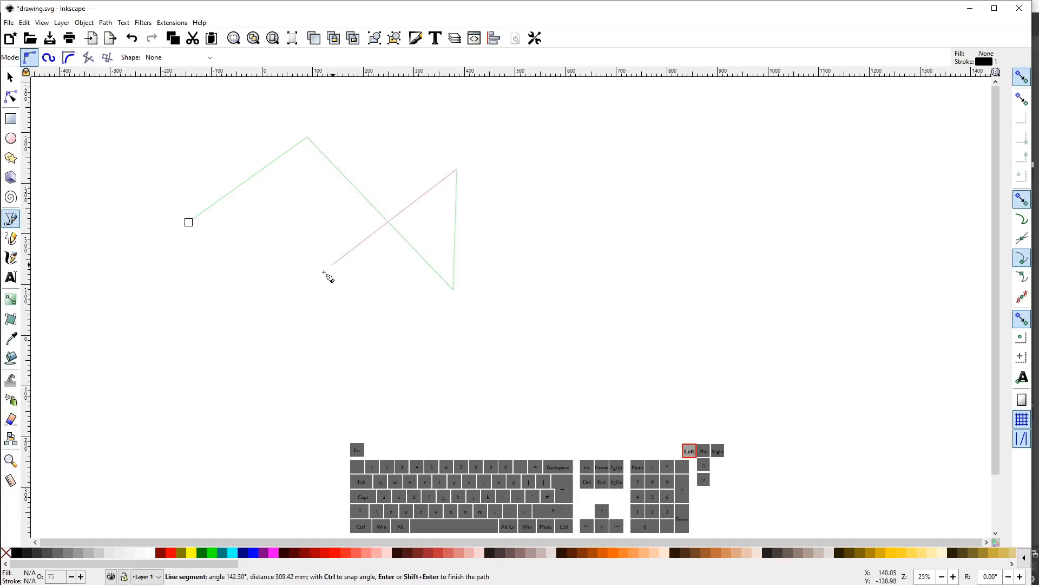
left_click(296, 296)
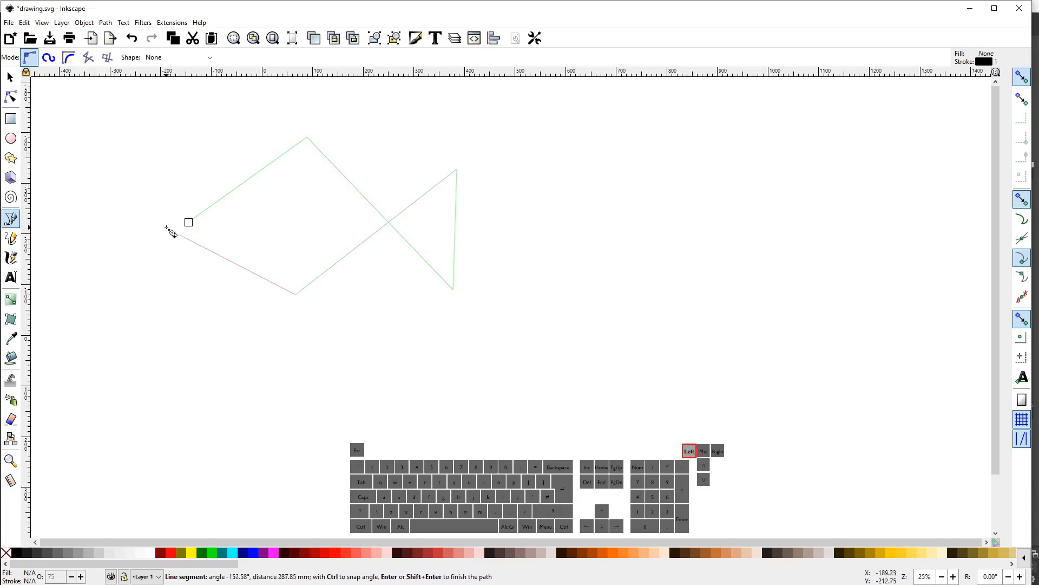
left_click(188, 222)
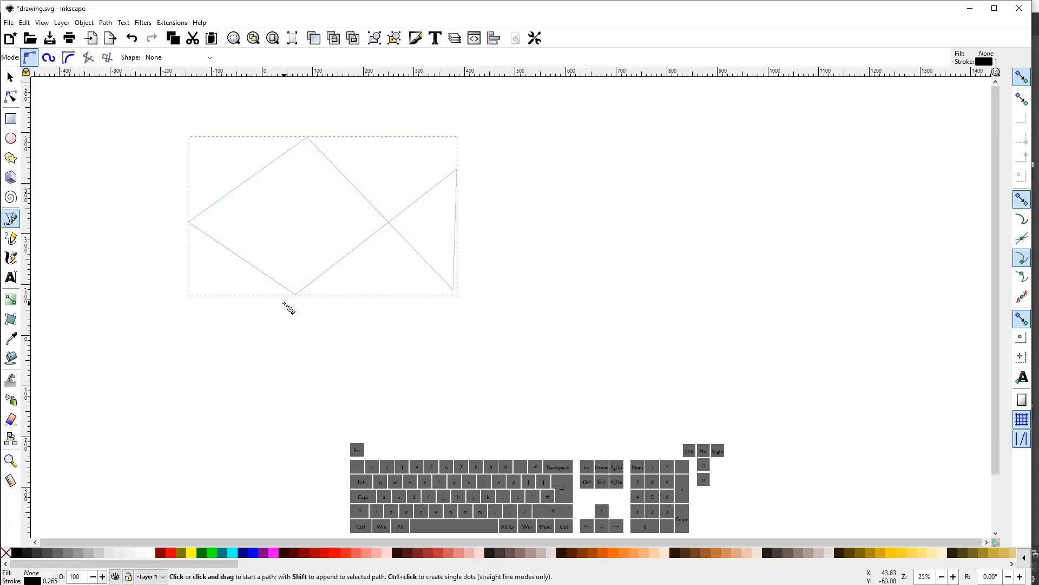
key("ctrl+z")
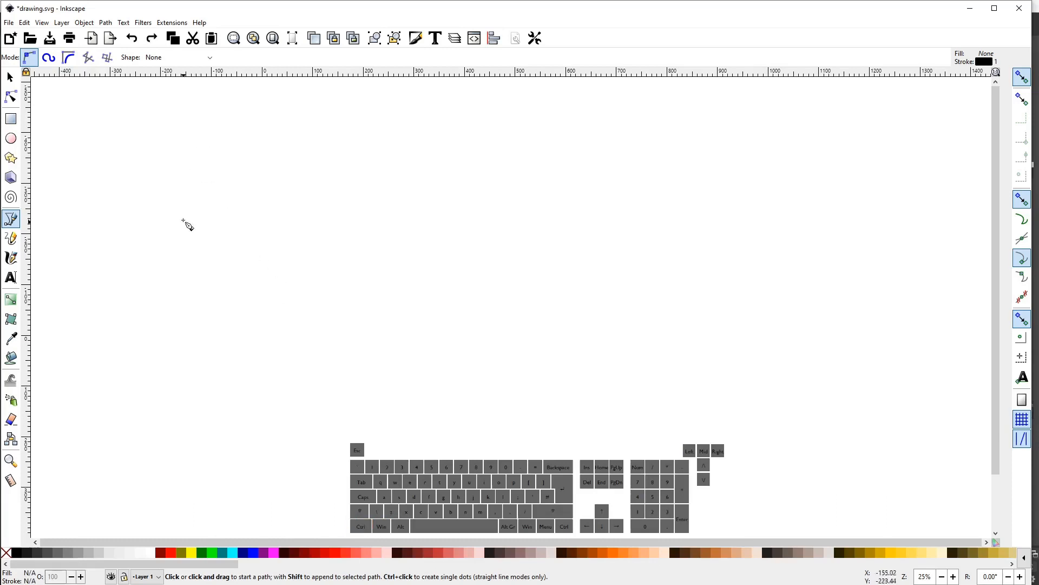
Draw a closed fish outline of five straight Bezier segments, about 370 mm wide, and fill it with yellow
left_click(183, 204)
left_click(248, 137)
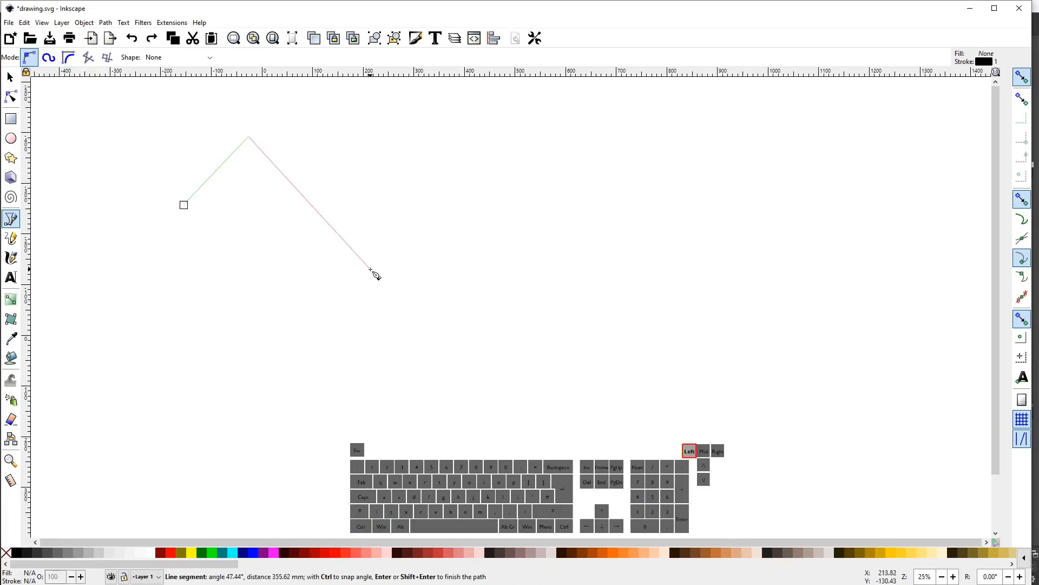
left_click(370, 268)
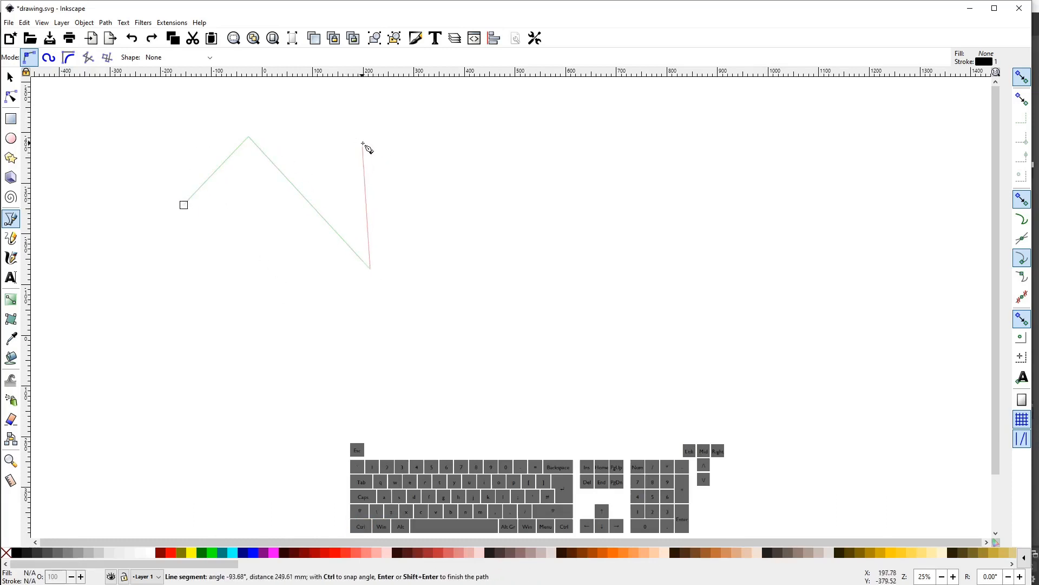
left_click(367, 145)
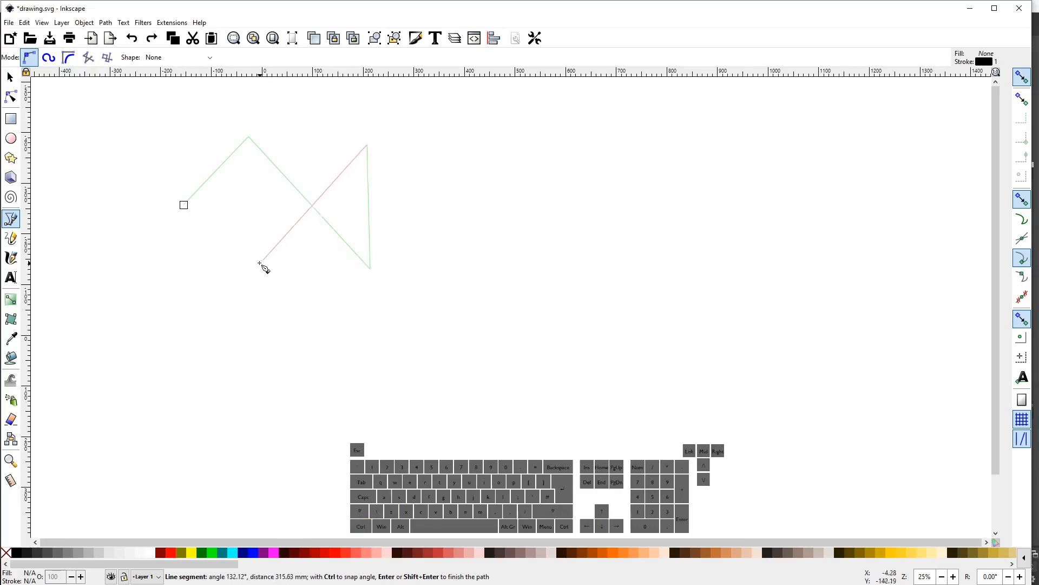
left_click(260, 262)
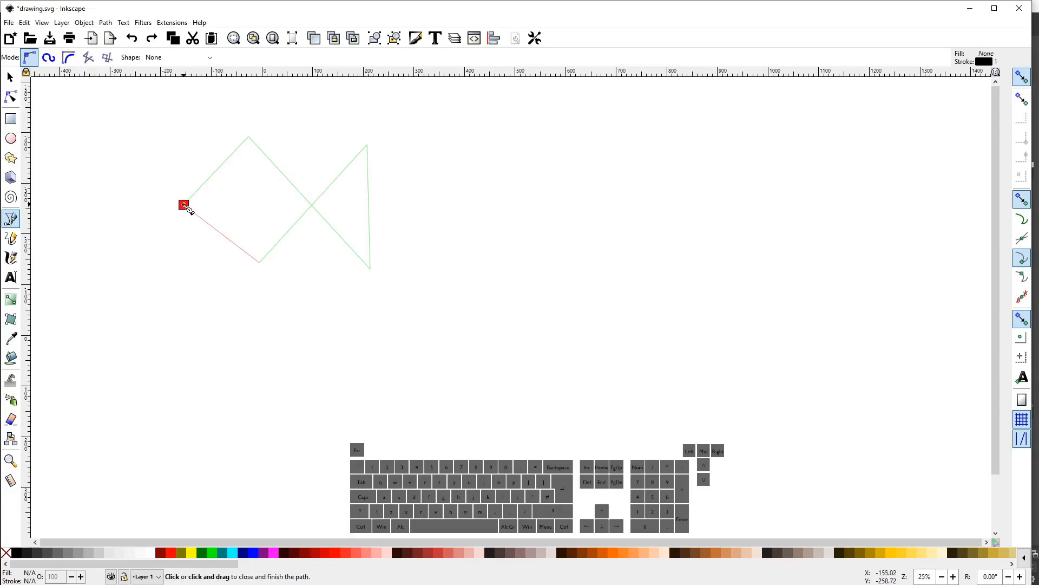
left_click(184, 206)
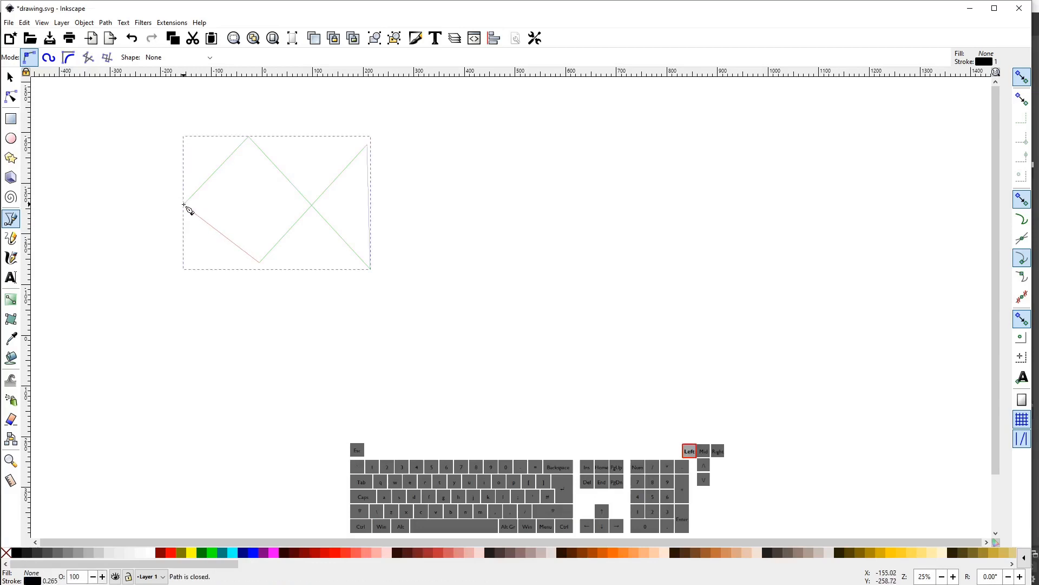
left_click(197, 553)
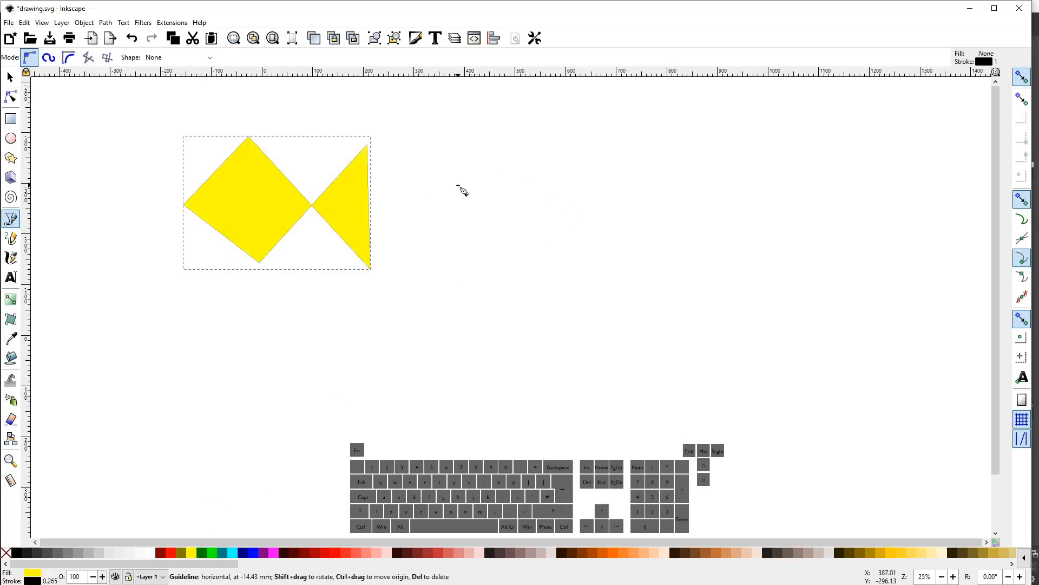
Draw an open zigzag path of four straight segments beside the yellow fish and fill it with yellow
left_click(458, 186)
left_click(515, 142)
left_click(602, 196)
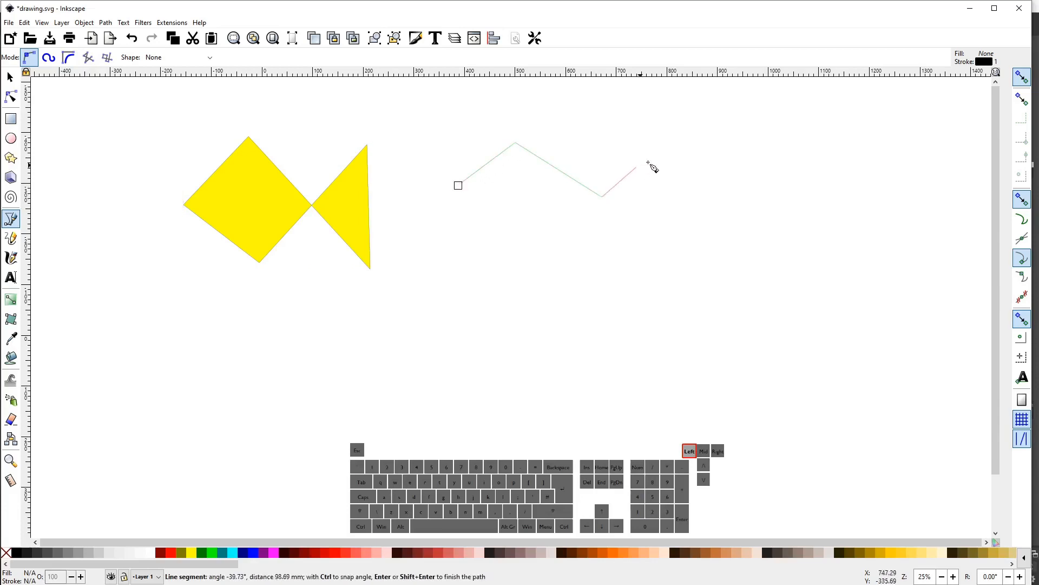
left_click(652, 158)
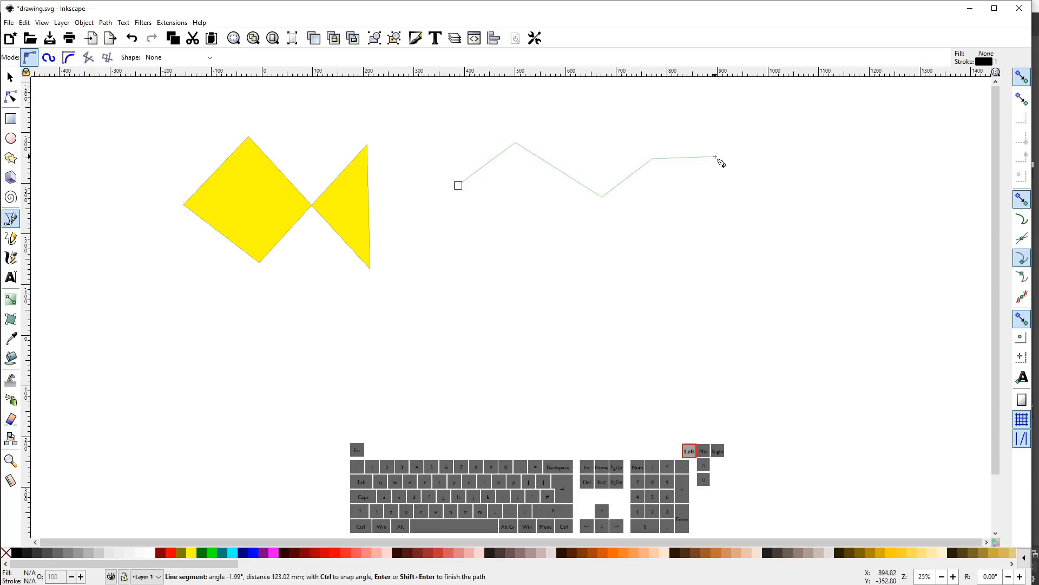
key("Return")
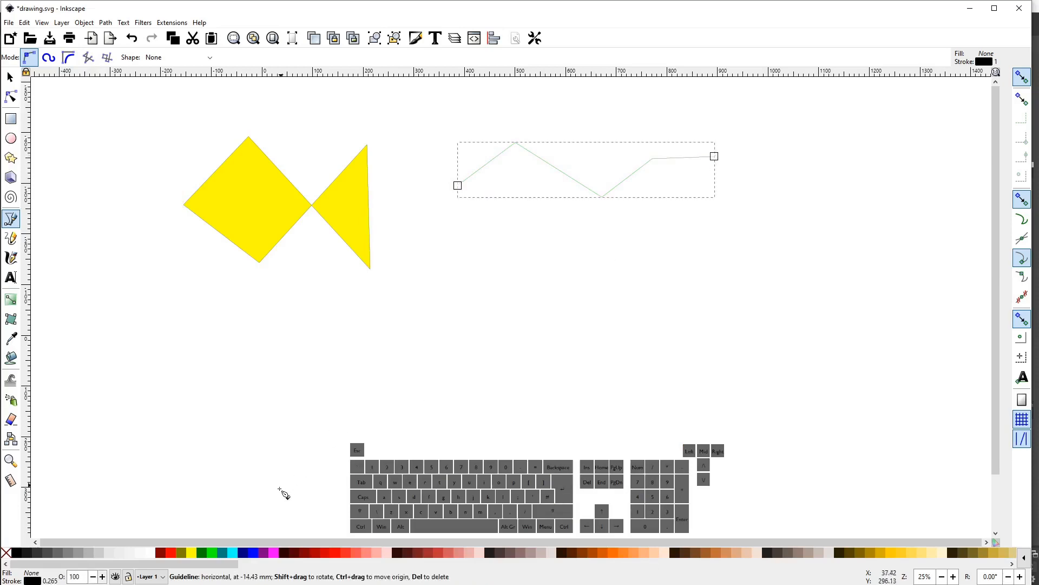
left_click(194, 553)
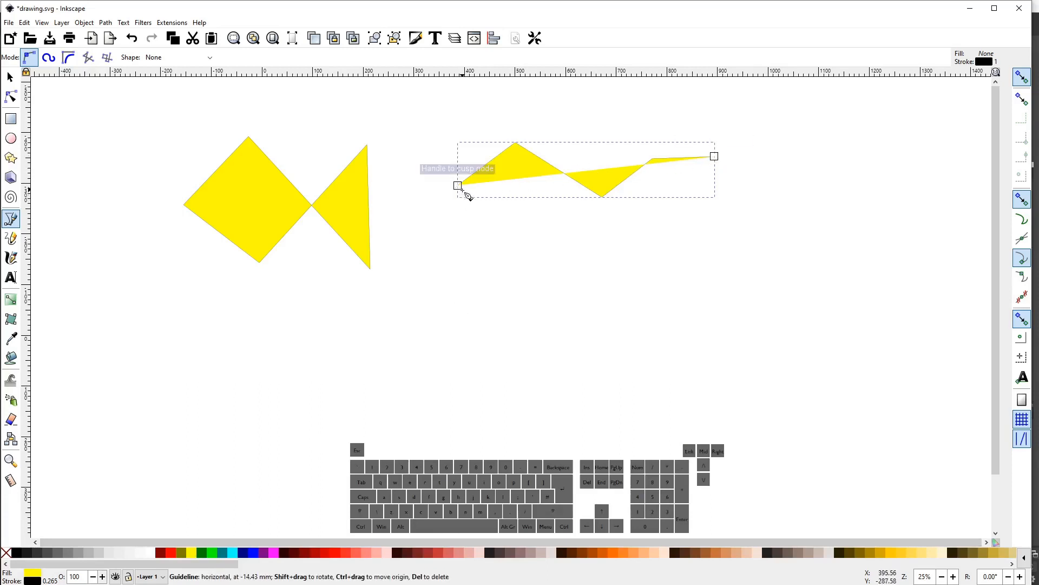
Draw an open zigzag path of five straight segments, about 672 by 133 mm, below the first one, removing and replacing its fourth node
left_click(446, 260)
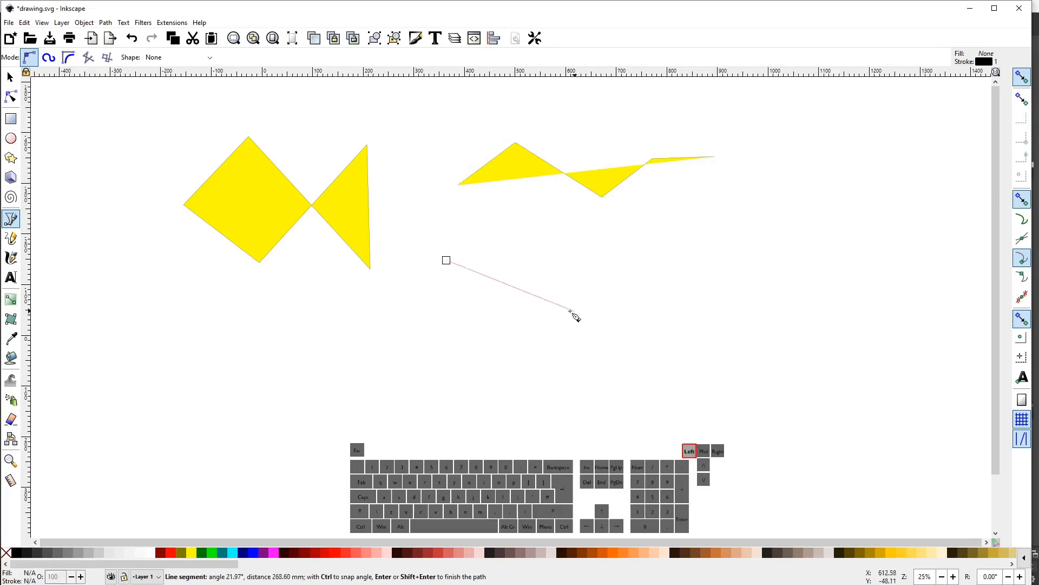
left_click(570, 311)
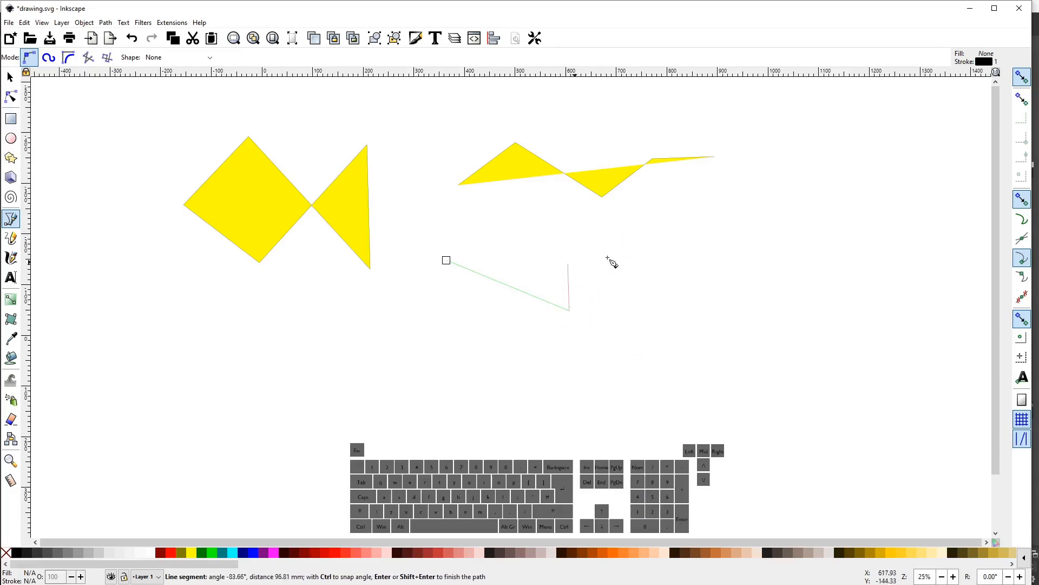
left_click(617, 250)
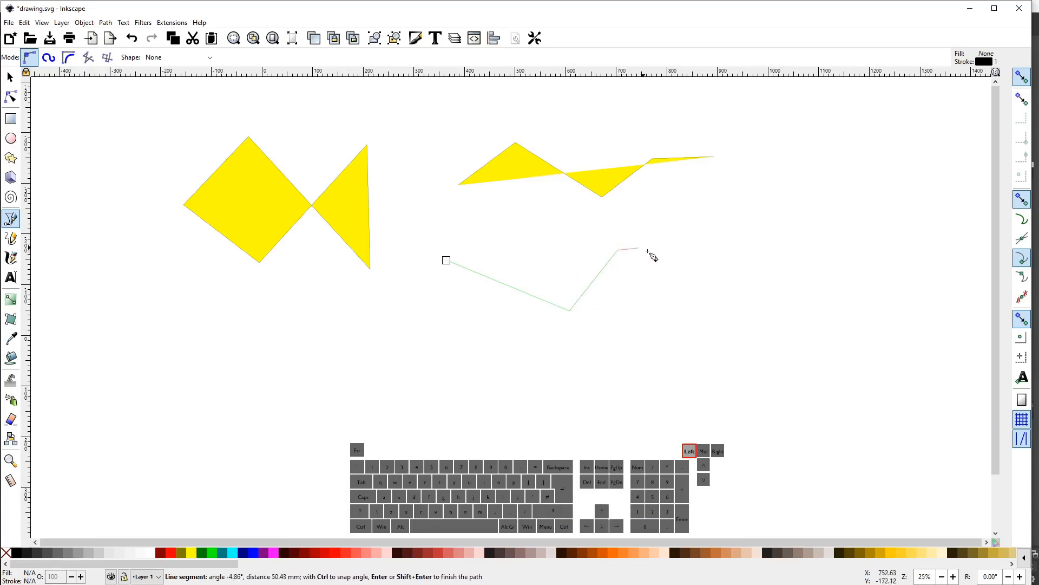
left_click(696, 303)
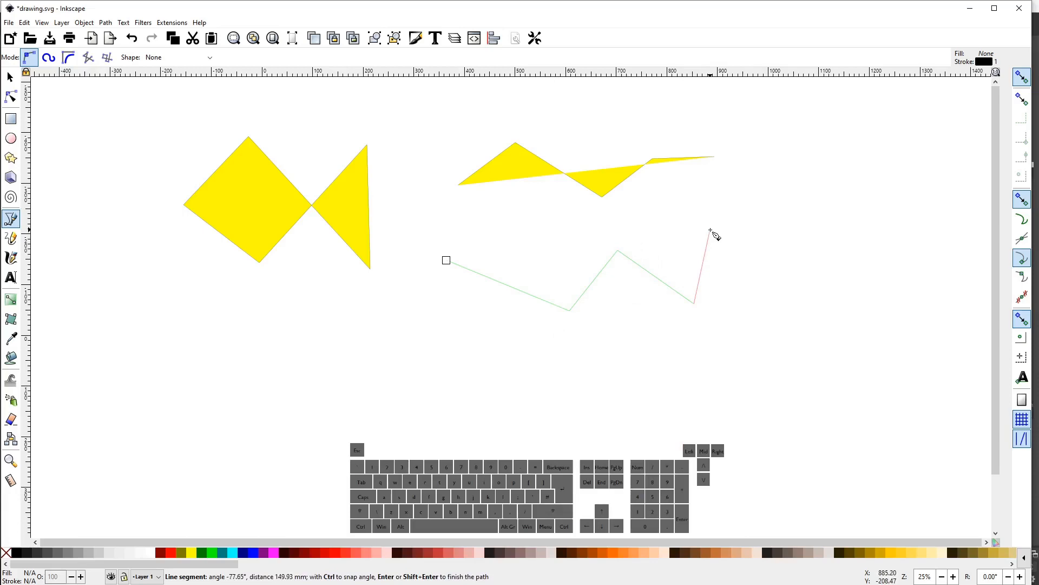
key("Delete")
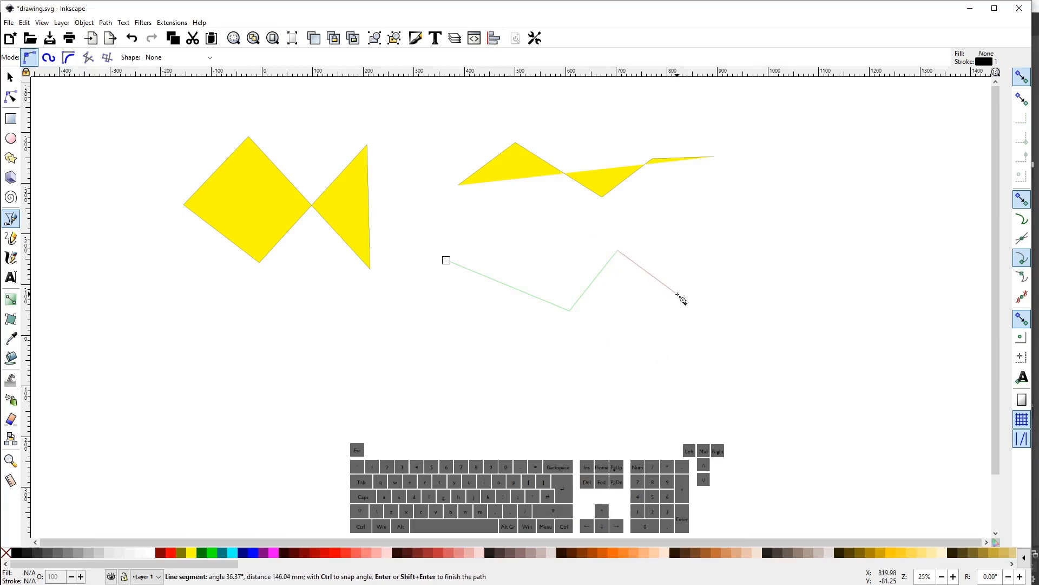
left_click(677, 294)
left_click(718, 244)
key("Return")
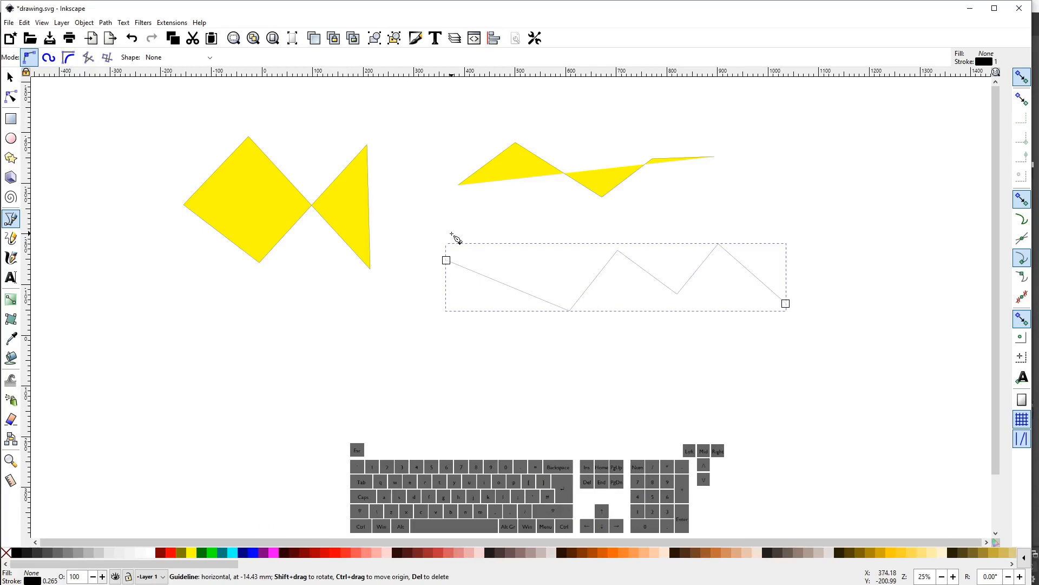
Select both open zigzag paths and delete them
key("s")
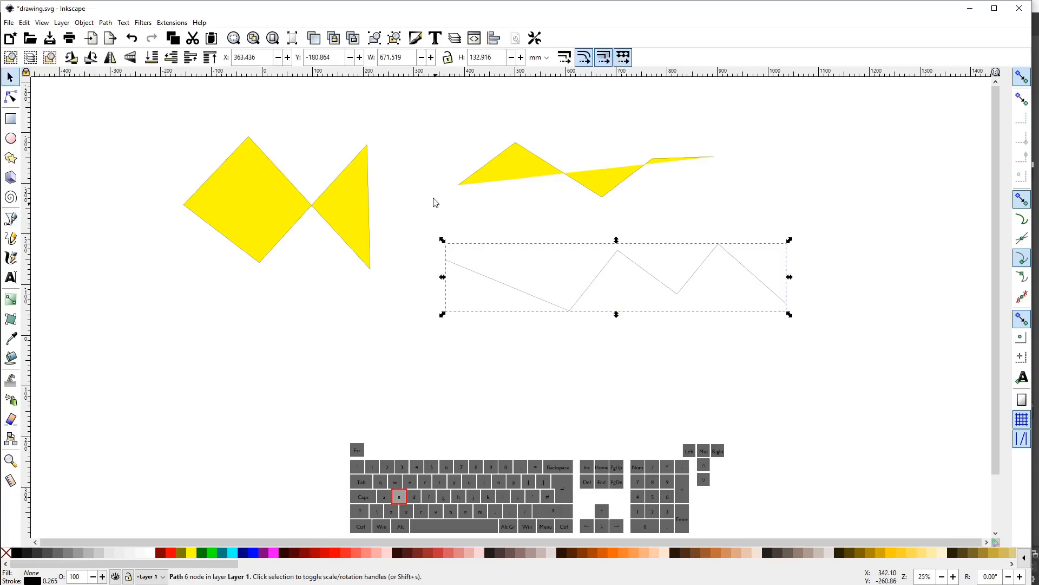
left_click_drag(426, 125, 872, 382)
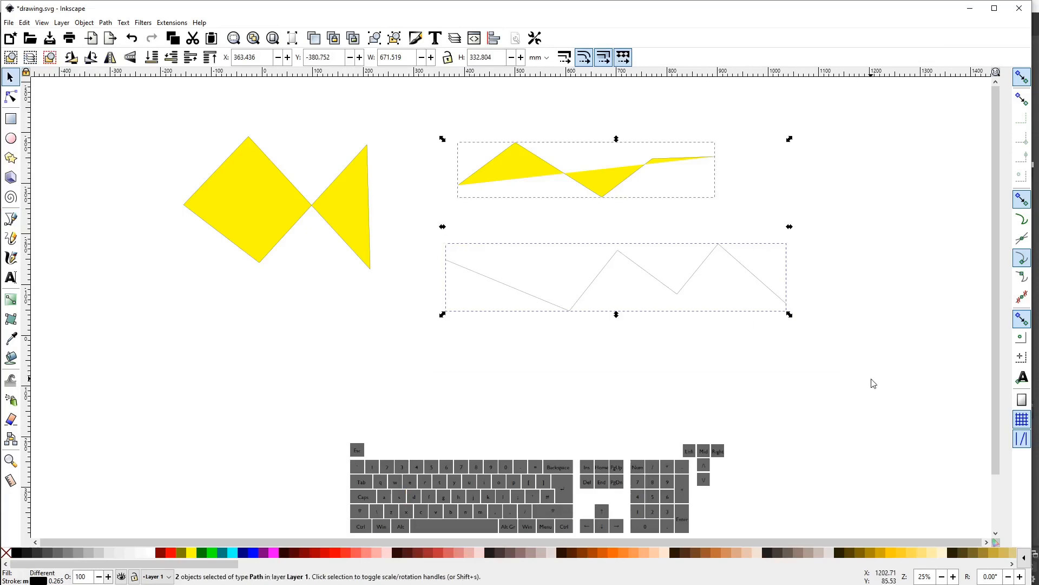
key("Delete")
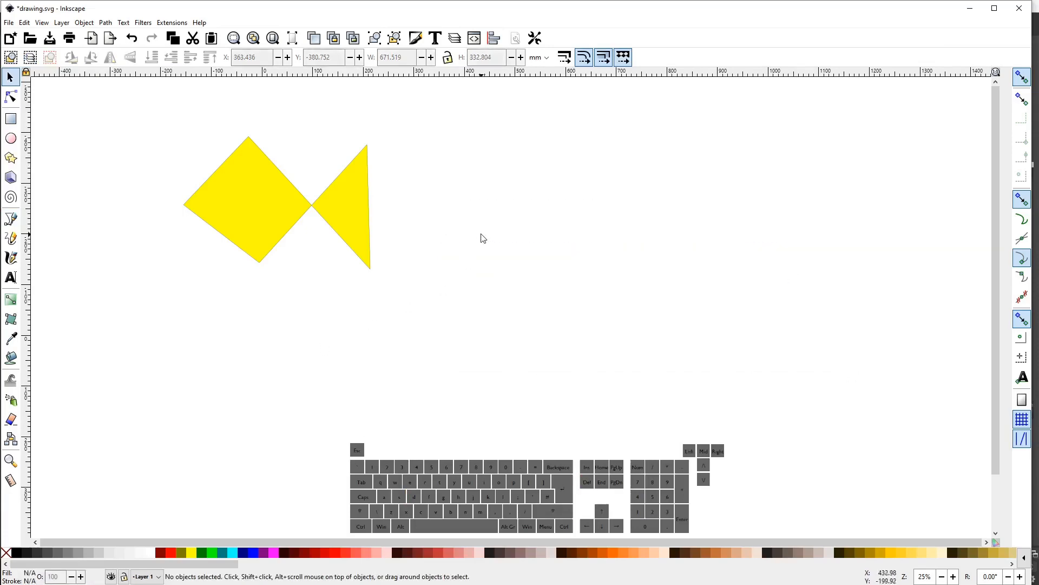
Start a curved Bezier fish outline beside the yellow fish with a rounded upper head curve to a smooth node about 222 mm away
key("b")
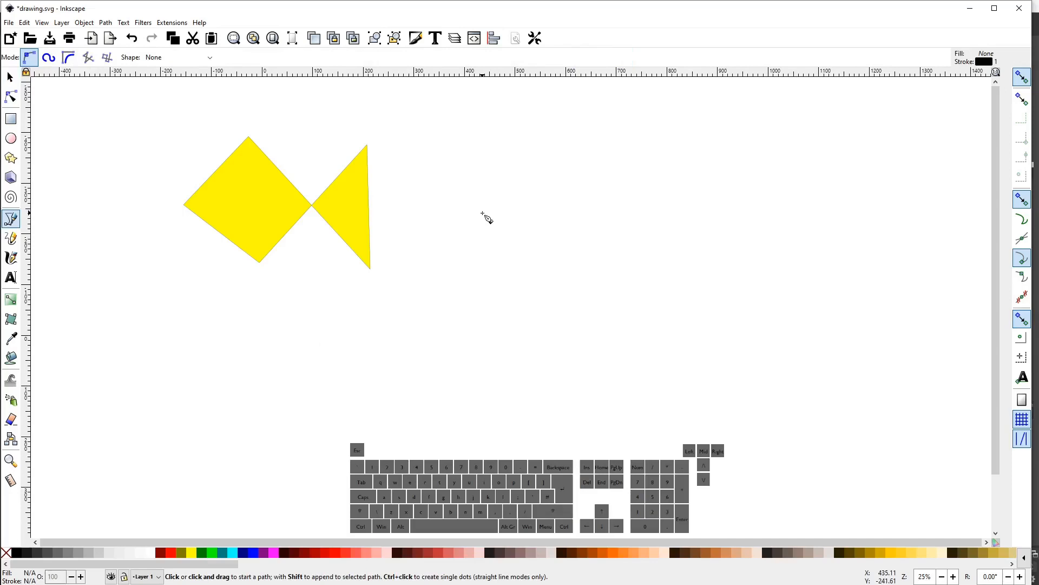
left_click(483, 214)
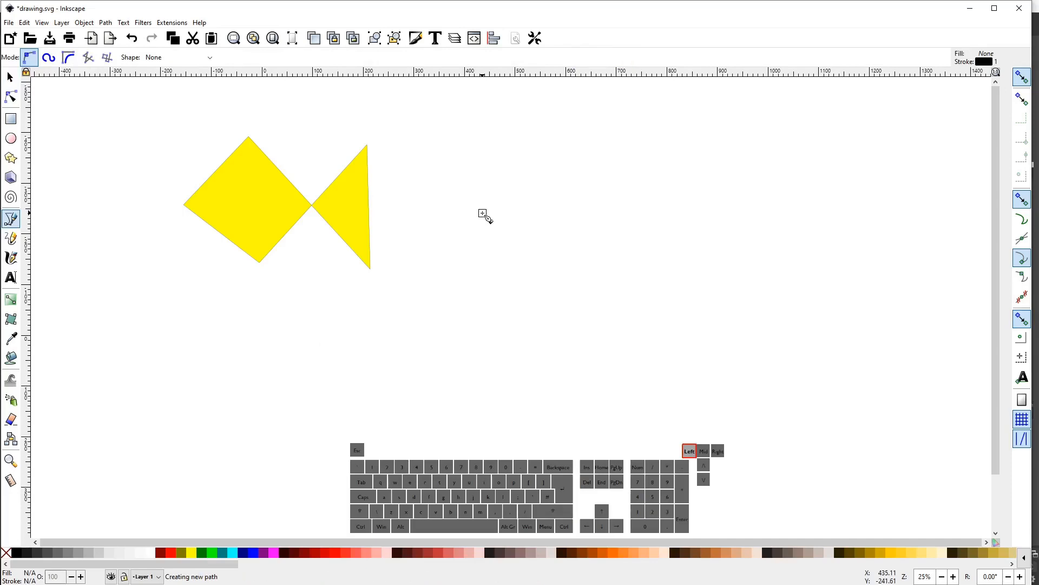
left_click_drag(482, 214, 482, 159)
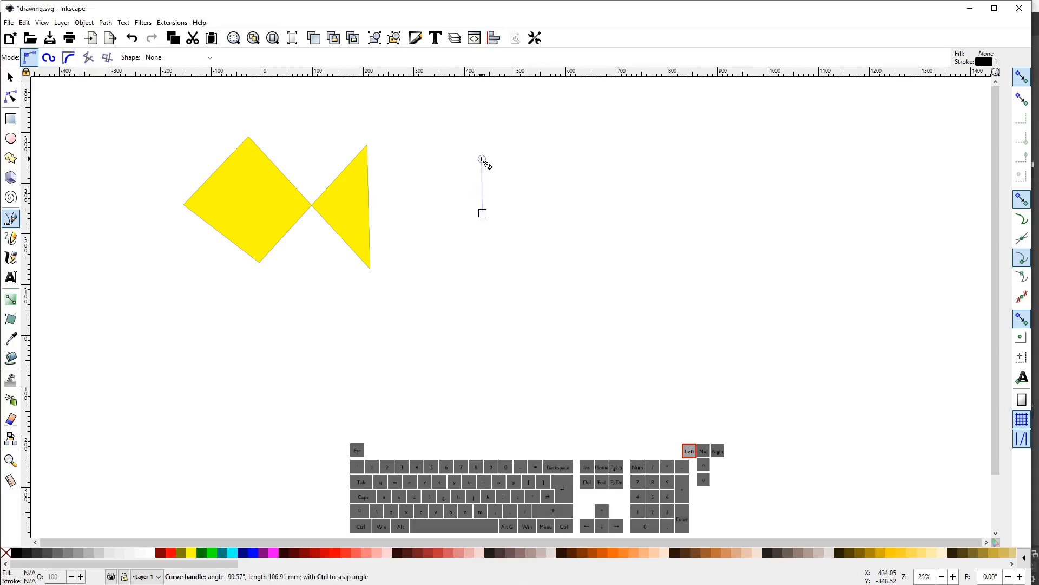
left_click_drag(482, 160, 483, 163)
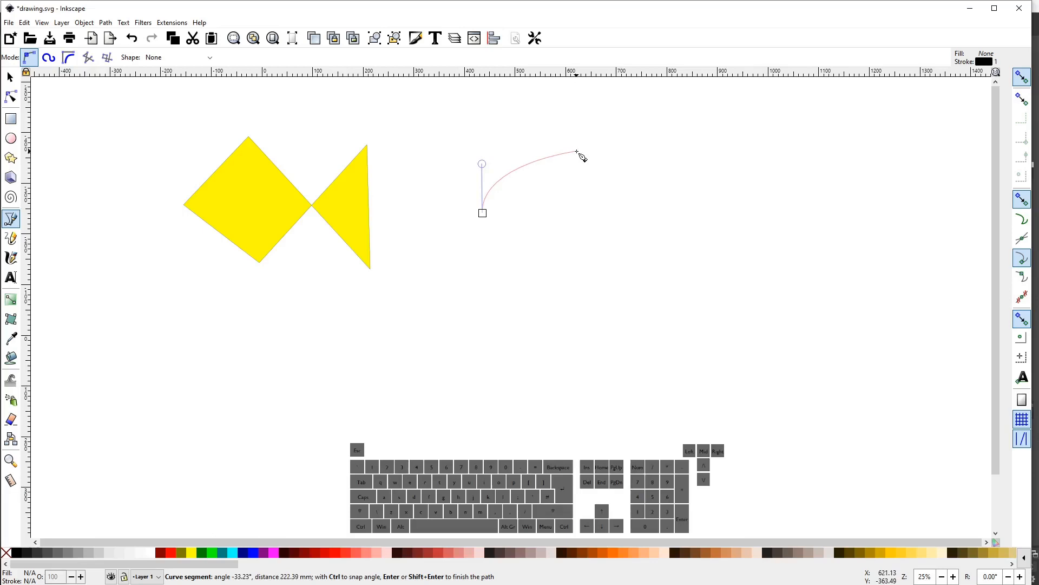
left_click(577, 152)
left_click_drag(577, 152, 614, 150)
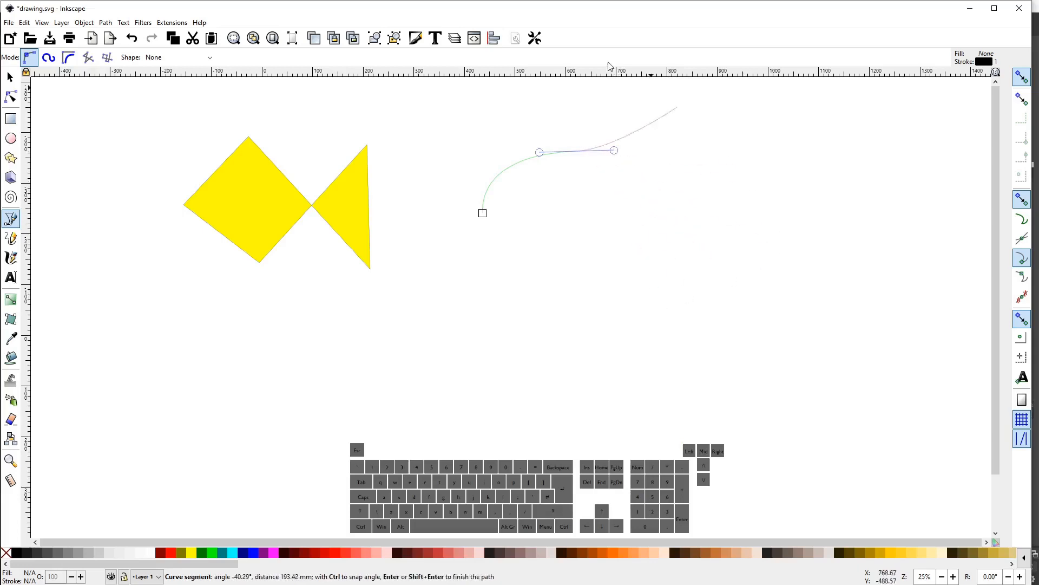
Continue the outline through a tail with a straight vertical back edge, and curve the belly back to the start node to close it
left_click(742, 265)
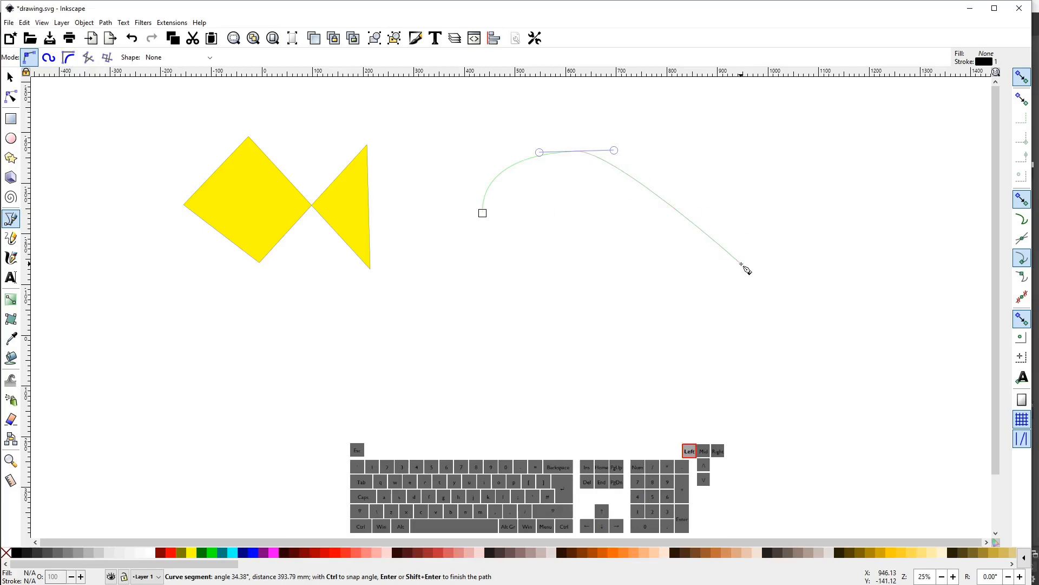
left_click(741, 148)
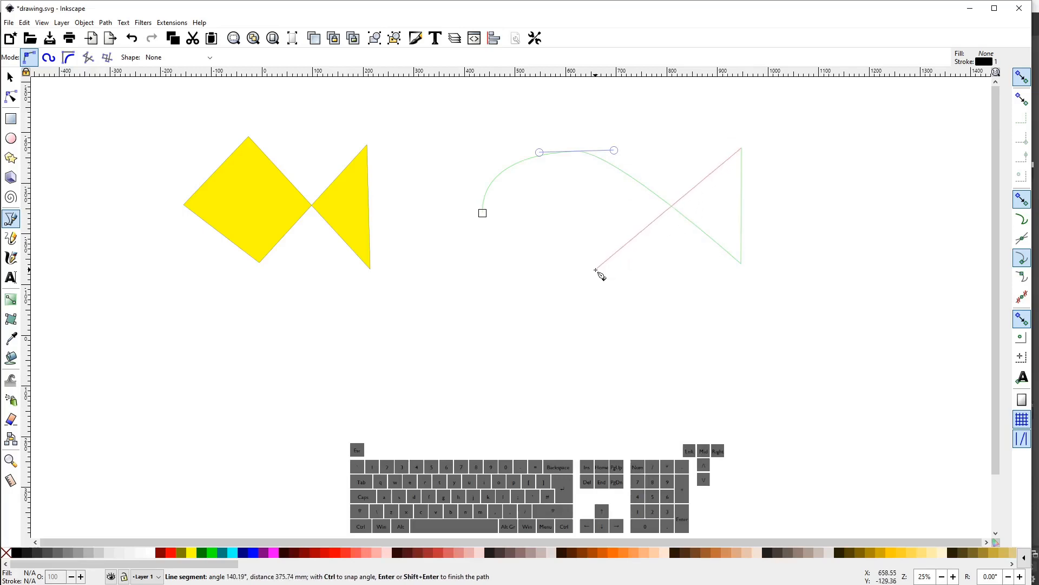
left_click_drag(590, 274, 543, 275)
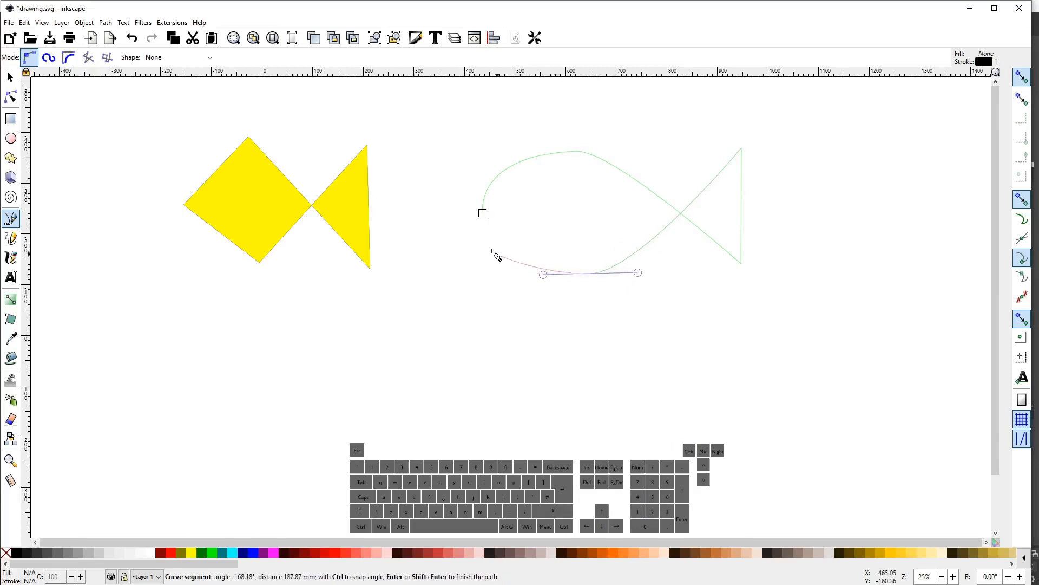
left_click_drag(483, 213, 483, 185)
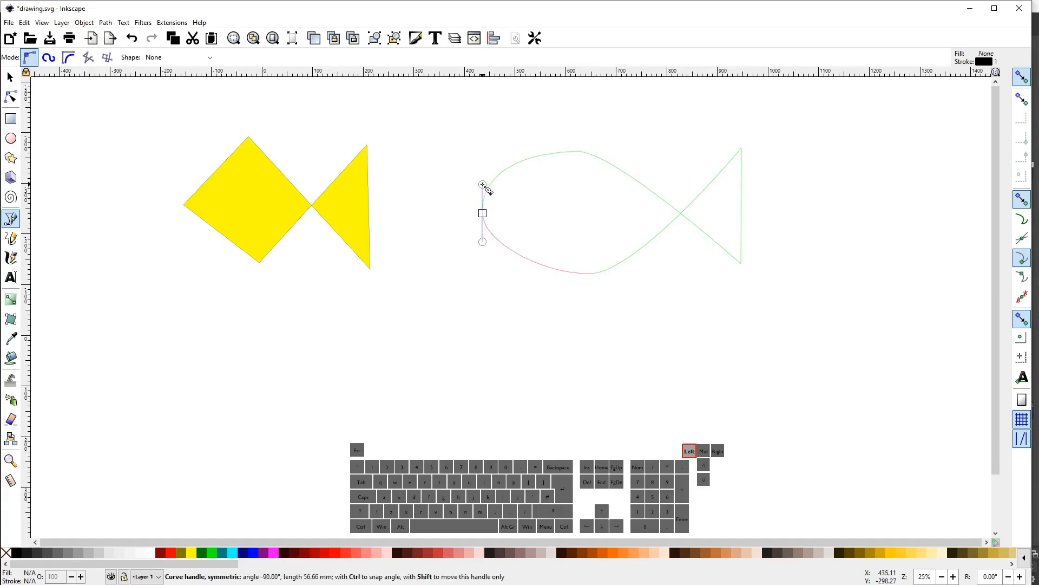
Close the curved fish outline with a vertical handle about 57 mm long at the nose, and make the nose node smooth
left_click_drag(482, 184, 483, 184)
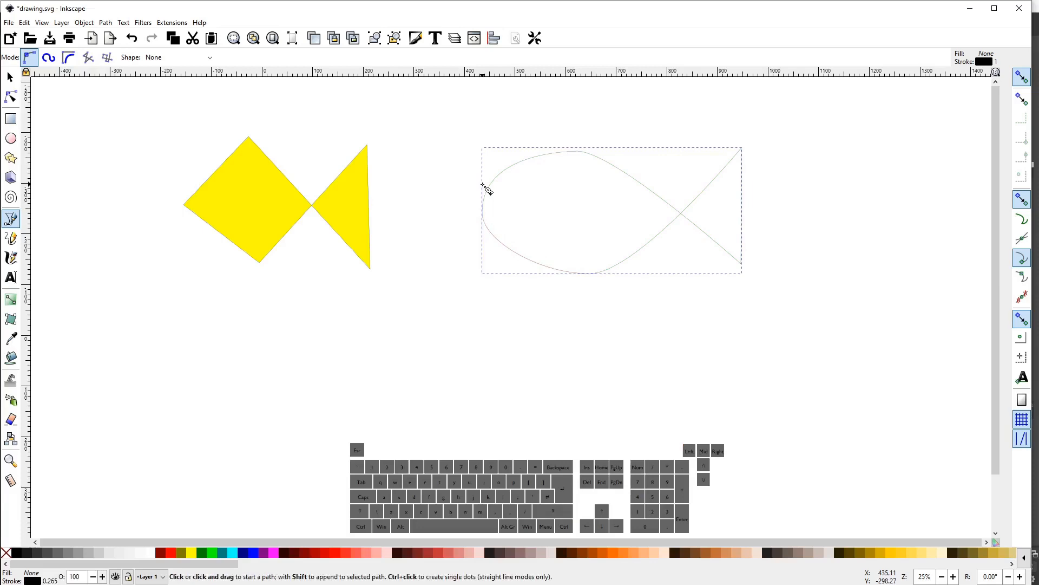
key("n")
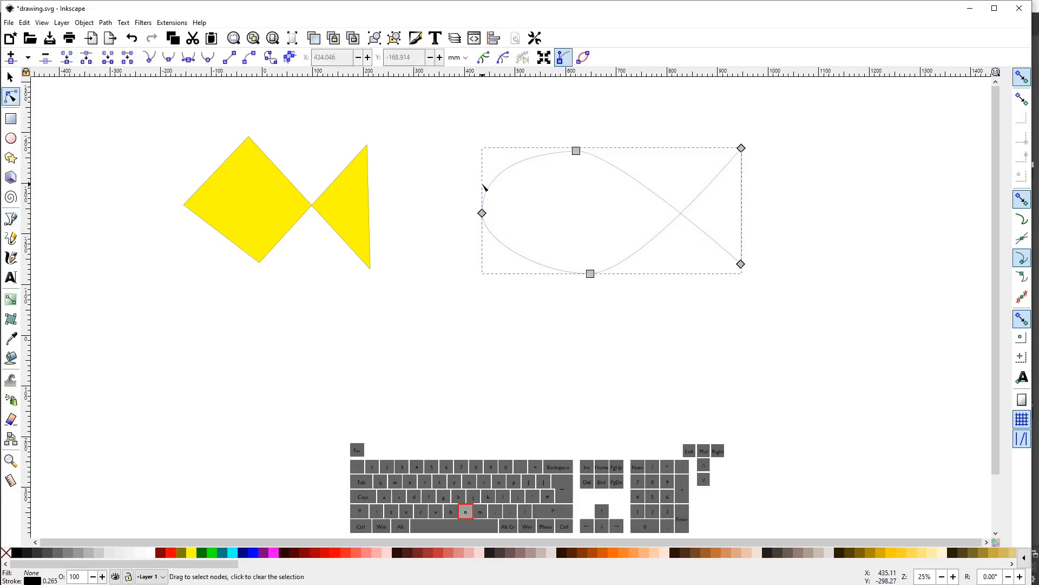
left_click(482, 213)
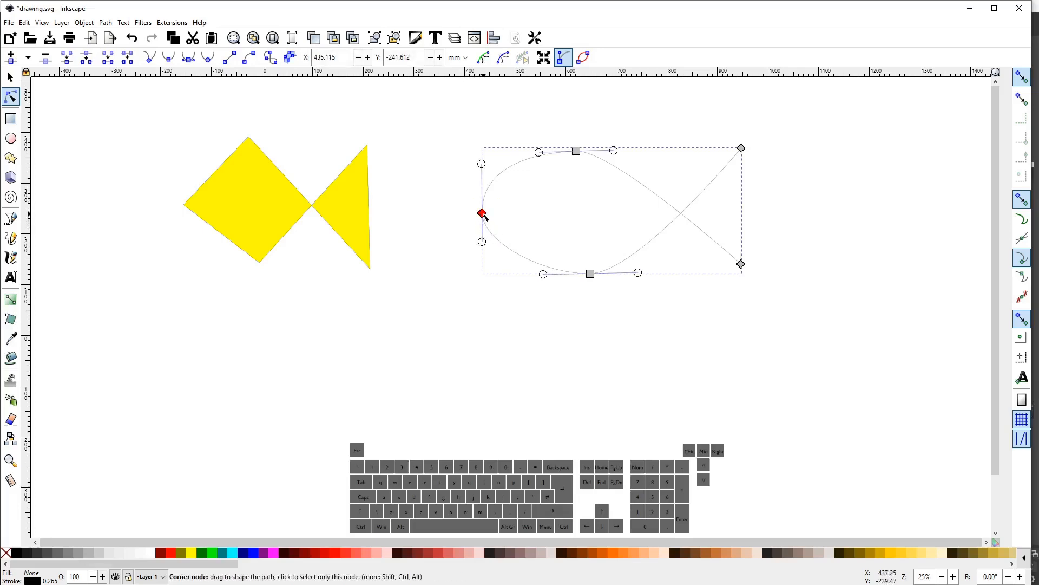
key("ctrl")
left_click(481, 213, "ctrl")
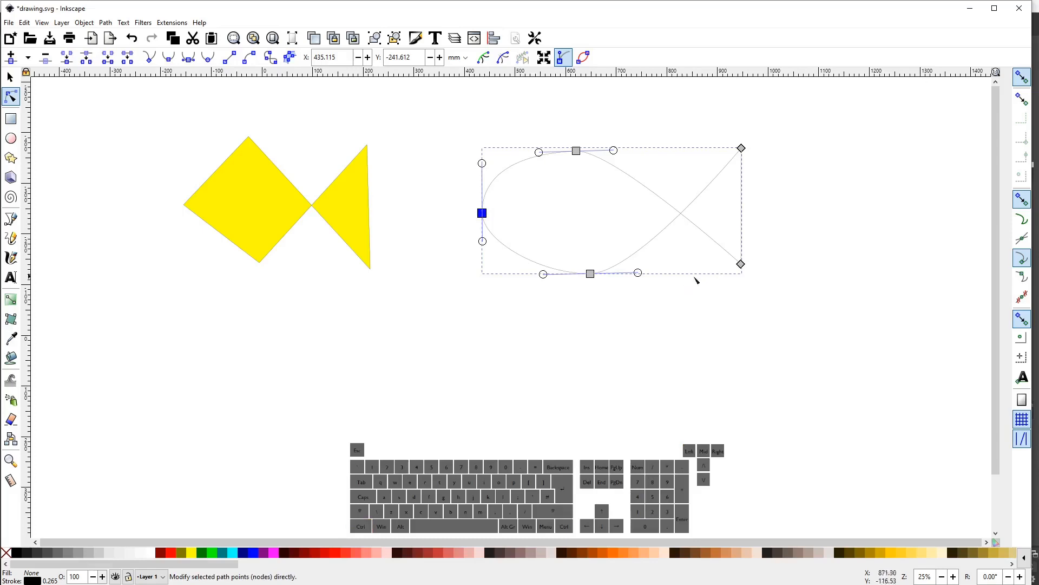
Refine the curved fish by lengthening the handles of its top and belly nodes and moving the lower tail node to about Y -125 mm
left_click_drag(613, 150, 634, 151)
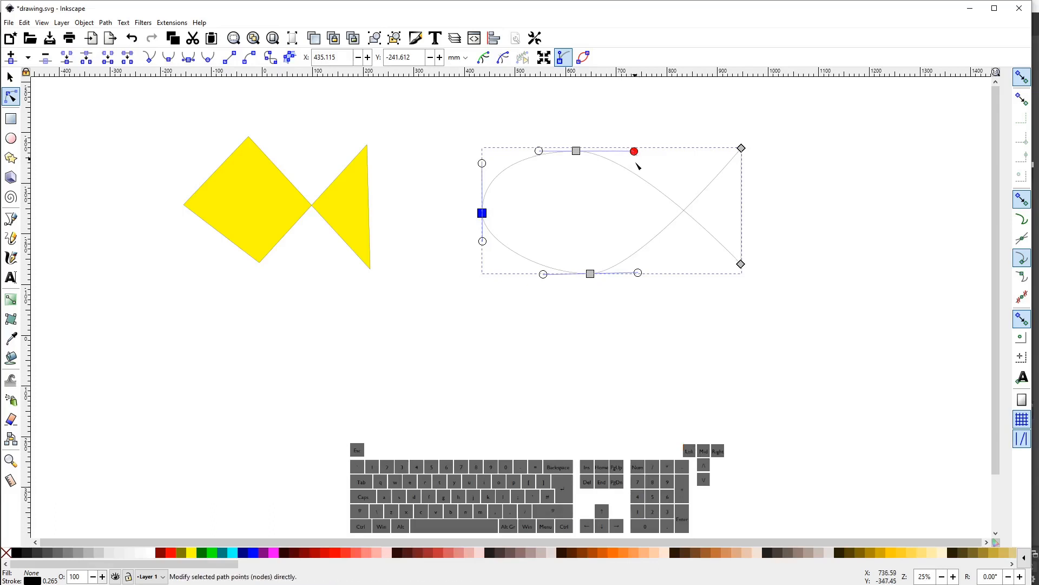
left_click_drag(741, 264, 742, 275)
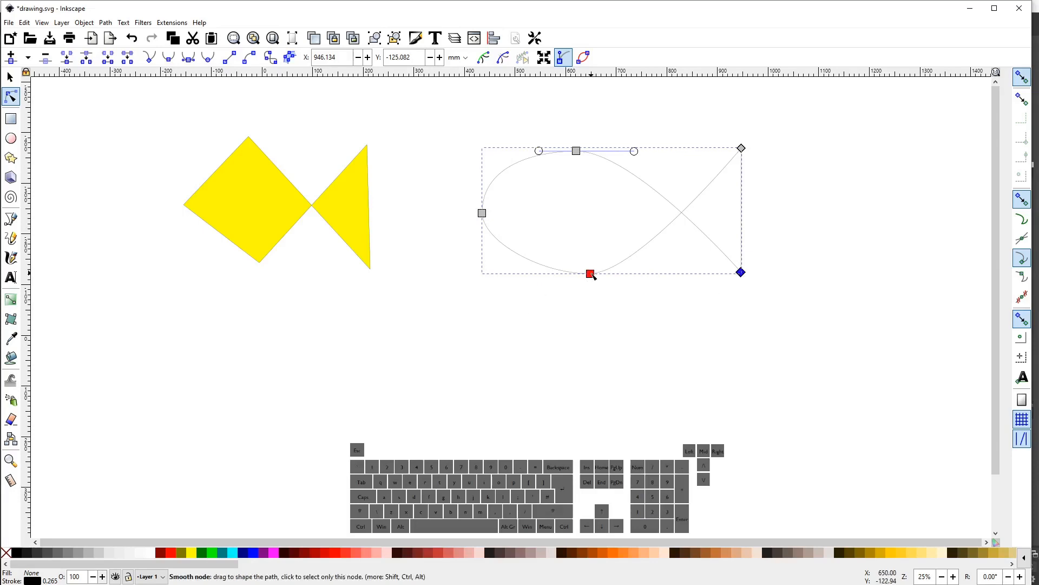
left_click_drag(590, 274, 532, 271)
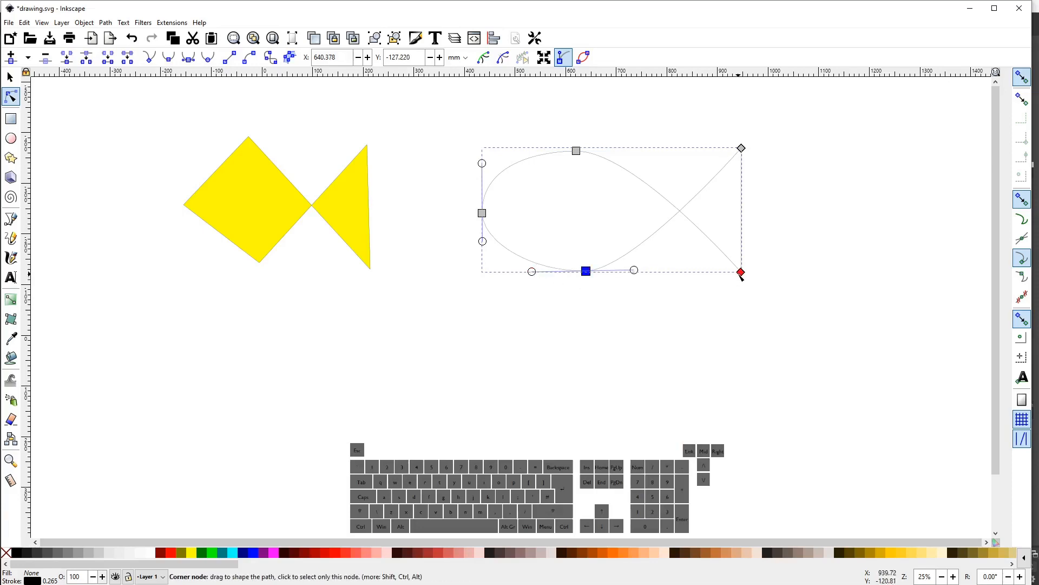
Pull curve handles out of the curved fish's upper and lower tail nodes to bow the tail edges and curve its back edge inward
left_click(742, 149)
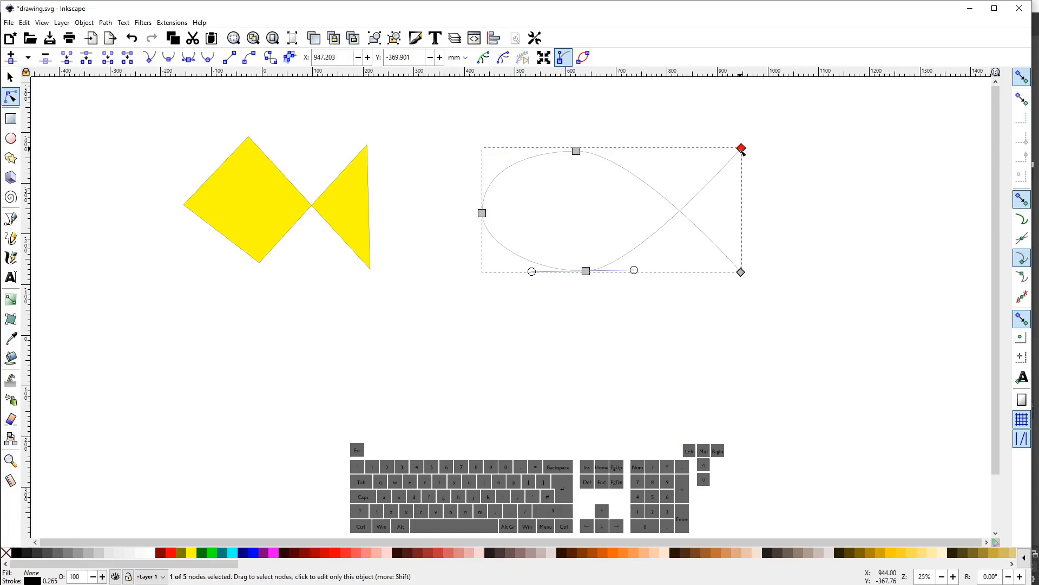
key("shift")
left_click_drag(741, 150, 726, 187)
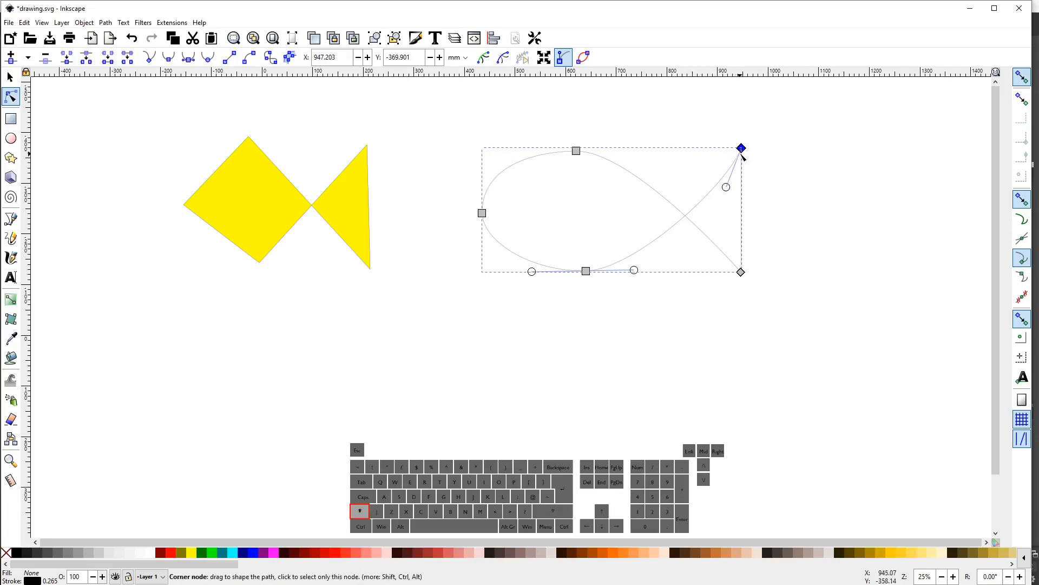
left_click_drag(741, 148, 730, 209)
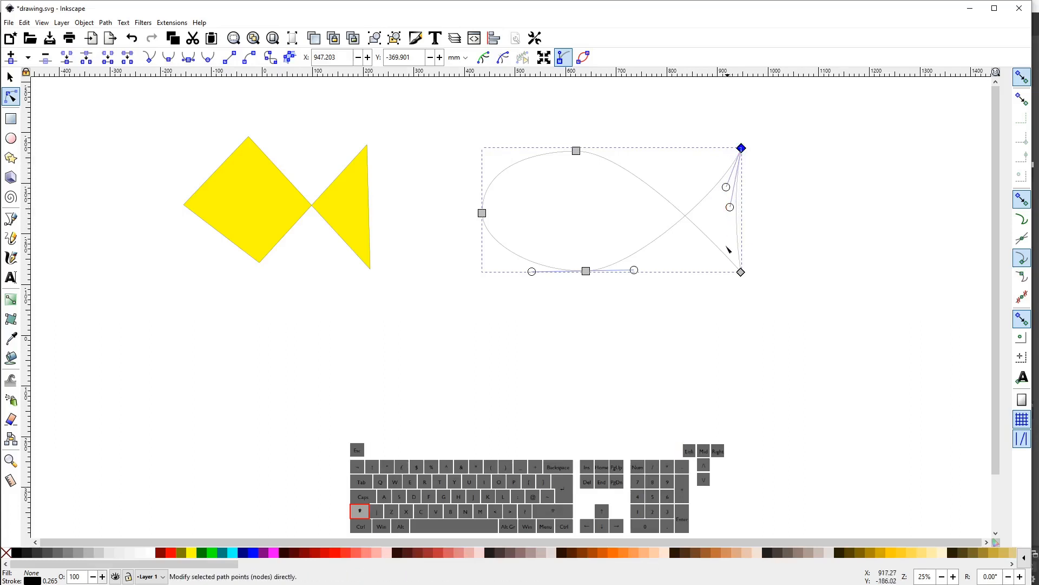
left_click_drag(741, 272, 727, 230)
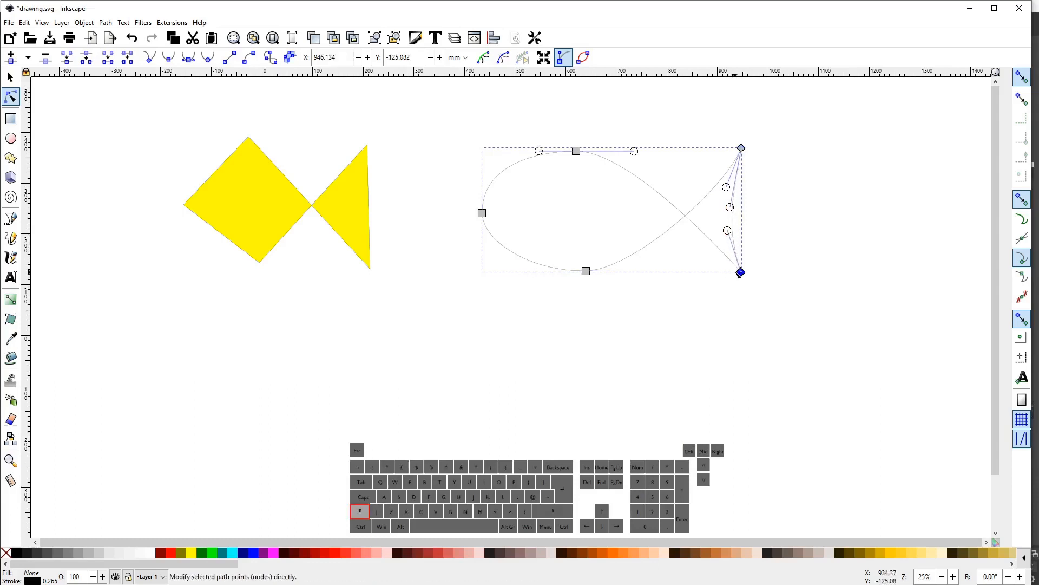
left_click_drag(739, 273, 720, 235)
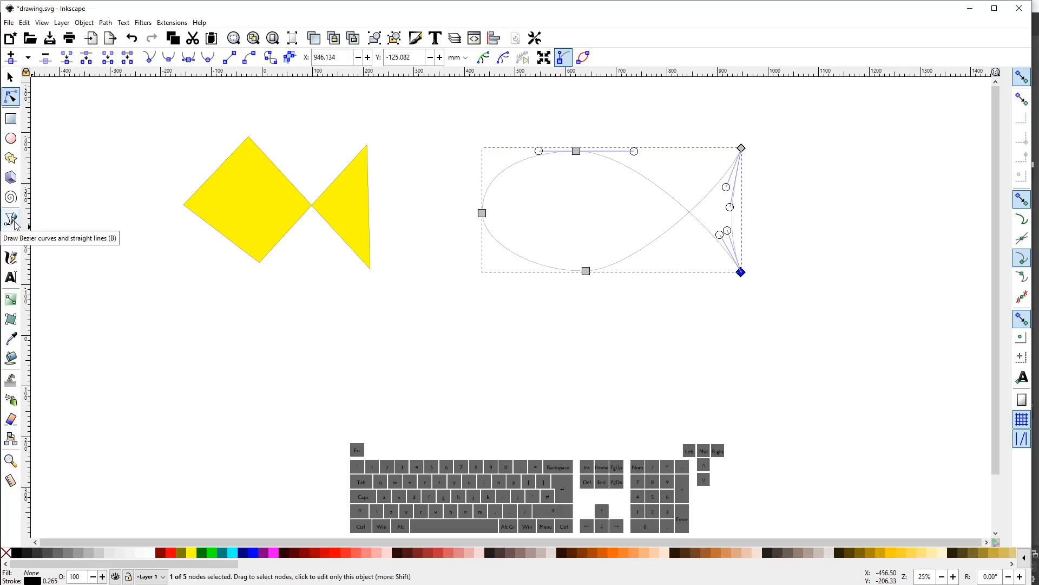
Draw an open wavy Bezier path of four curved segments, about 560 mm wide, below the two fish
left_click(11, 219)
left_click_drag(378, 320, 433, 344)
left_click_drag(476, 307, 508, 306)
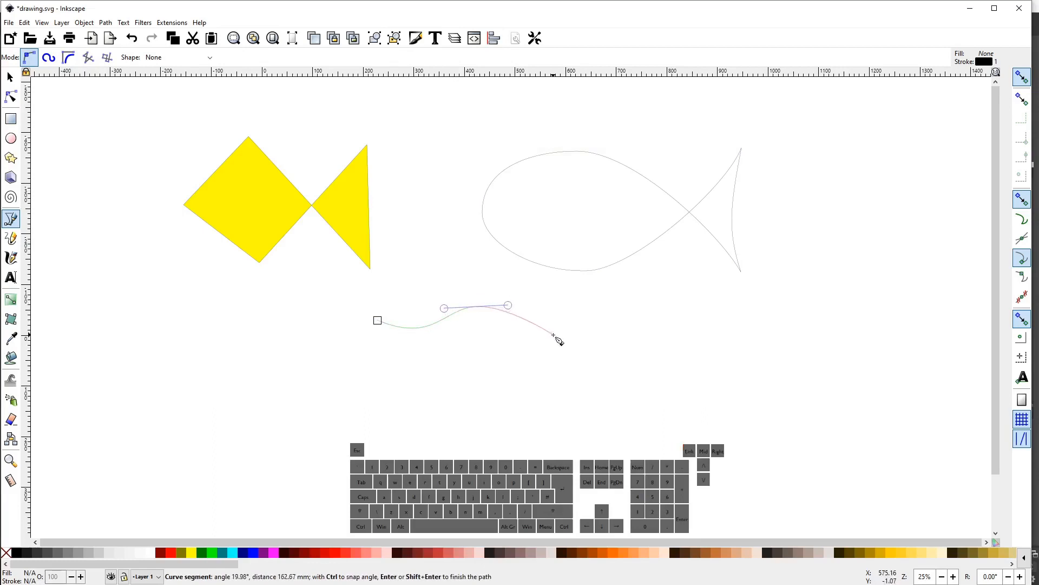
left_click_drag(561, 336, 597, 333)
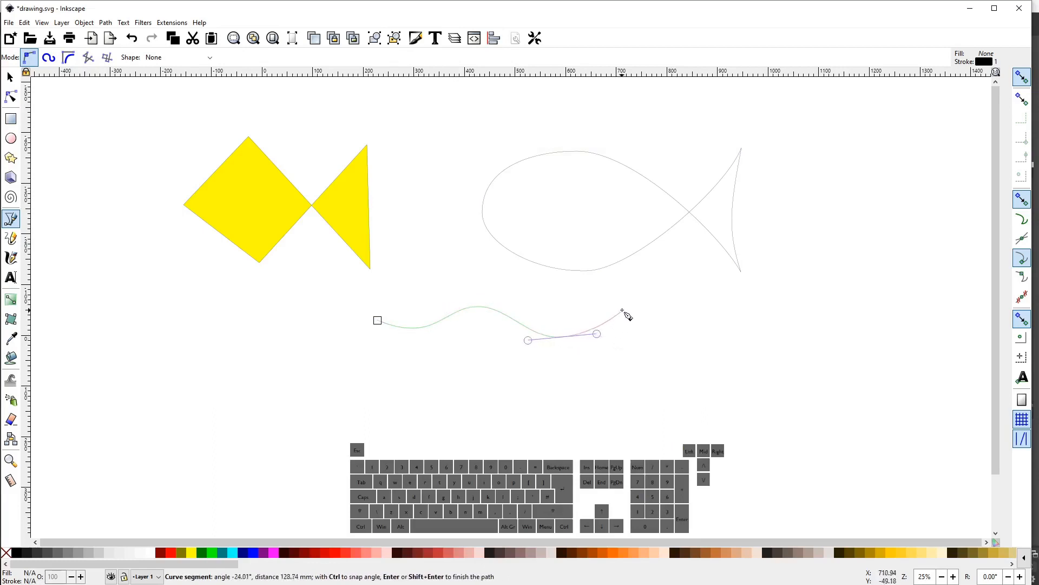
left_click_drag(623, 301, 648, 302)
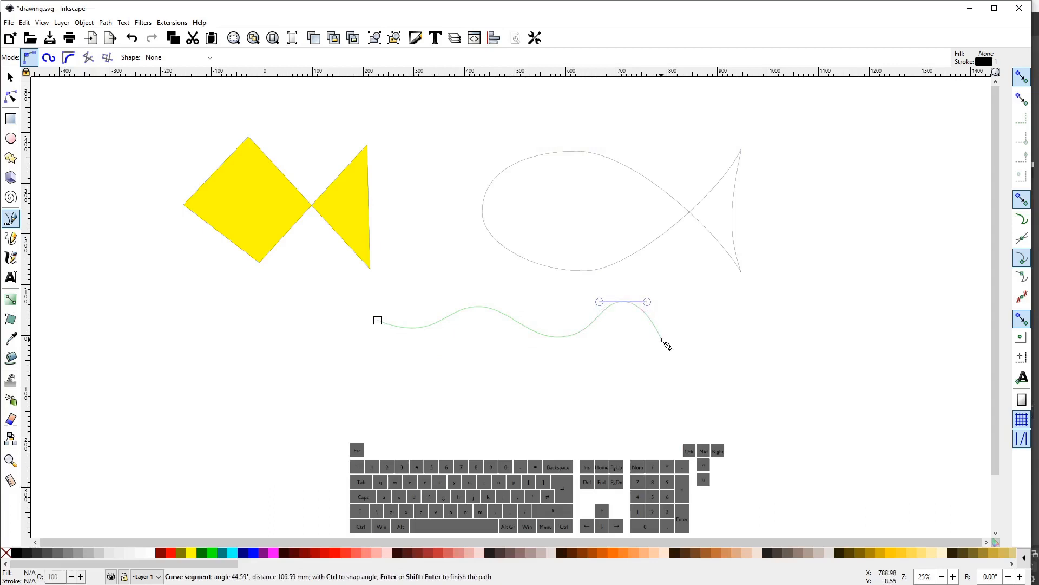
key("Return")
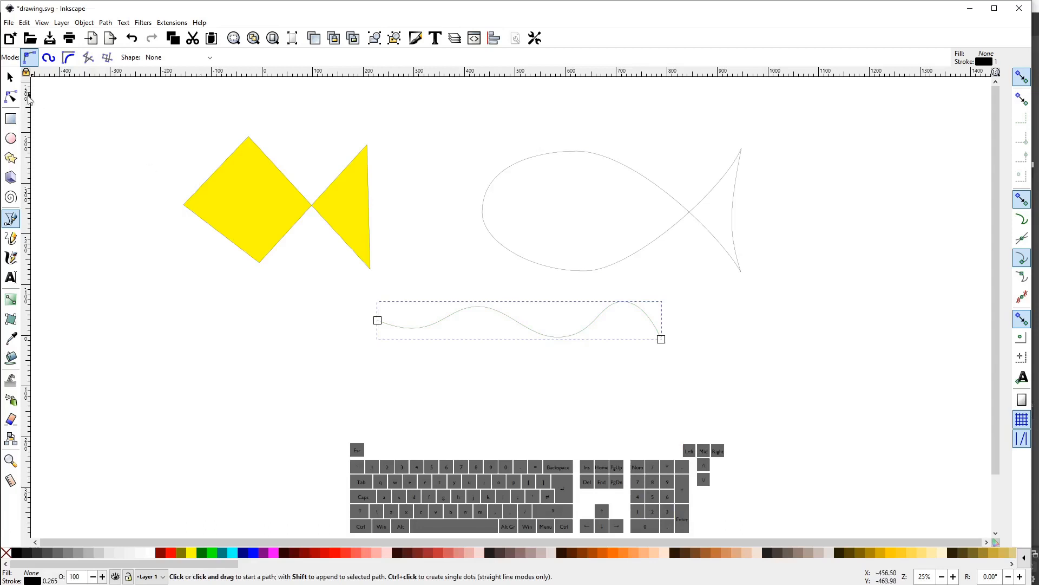
Open the yellow fish for node editing and select its nose, top and belly nodes
left_click(11, 97)
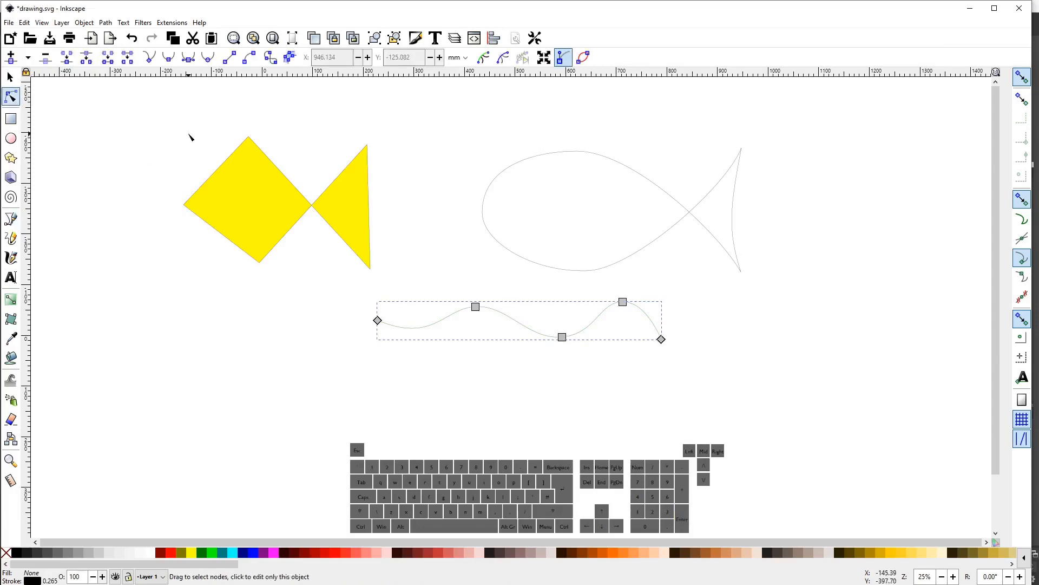
left_click(224, 166)
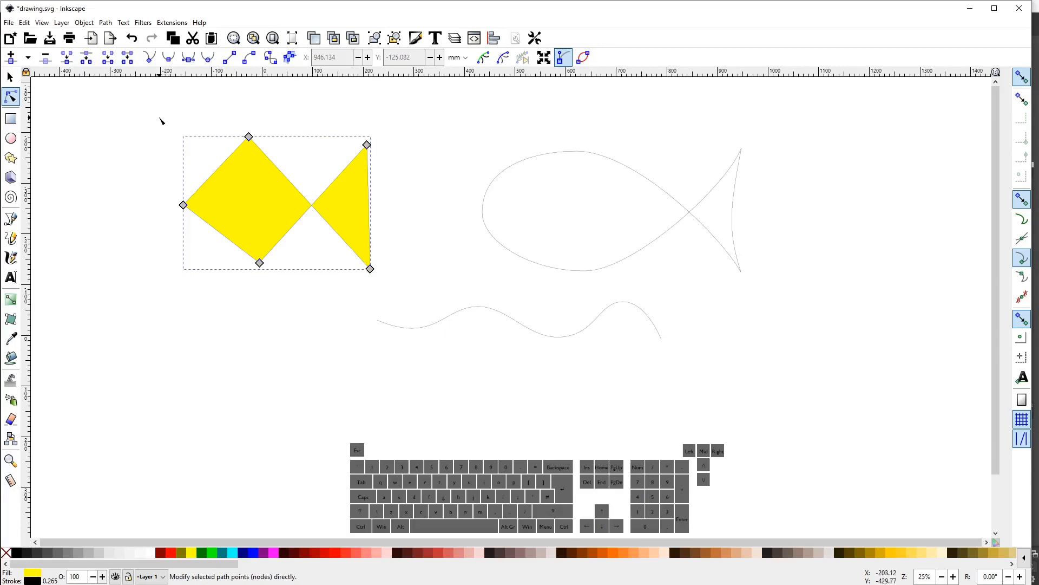
left_click_drag(159, 117, 297, 299)
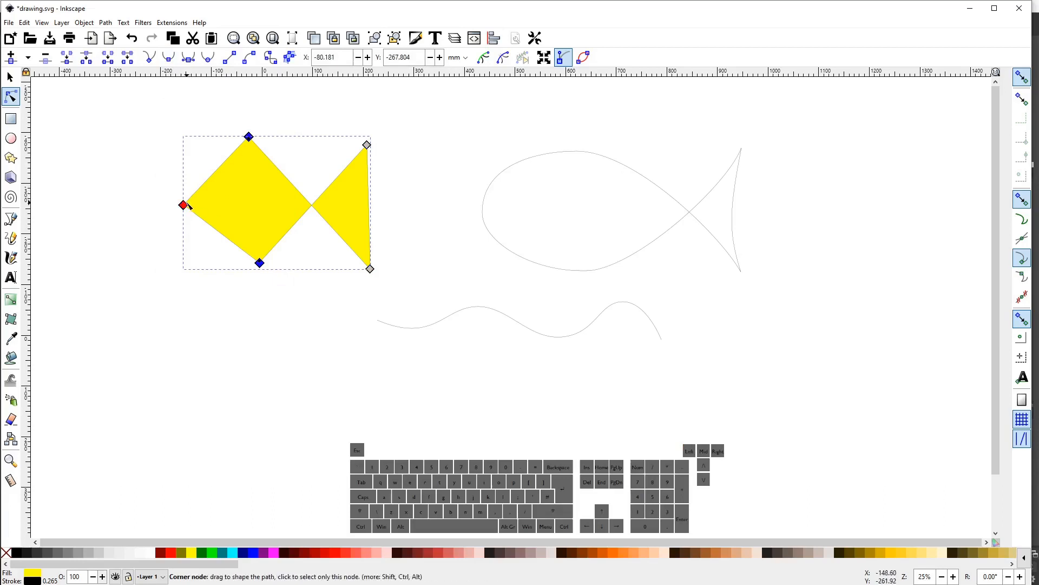
Convert the yellow fish's nose, top and belly nodes to smooth one at a time, and undo the three conversions
left_click(184, 205, "ctrl")
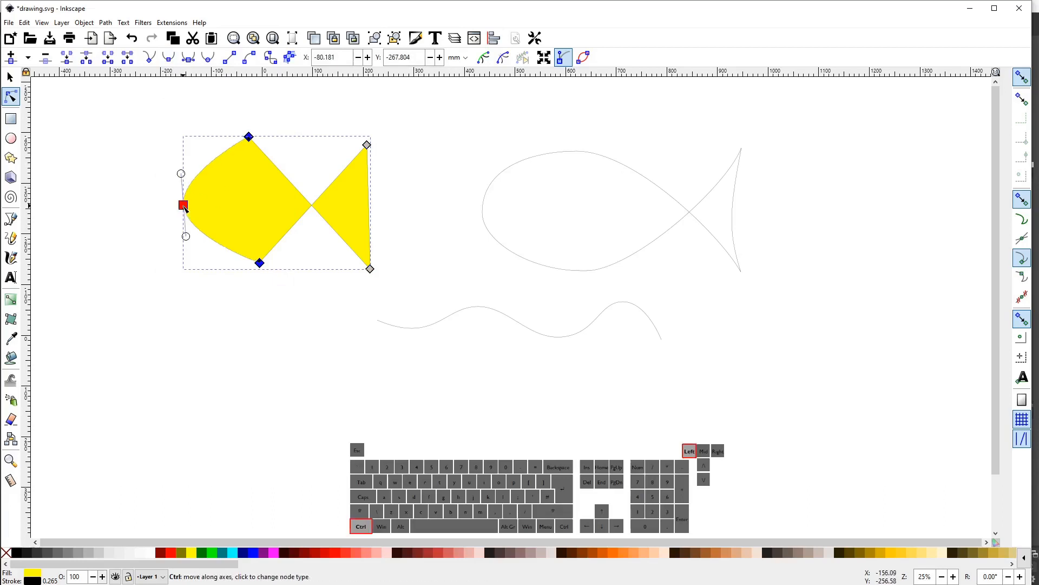
left_click(248, 137, "ctrl")
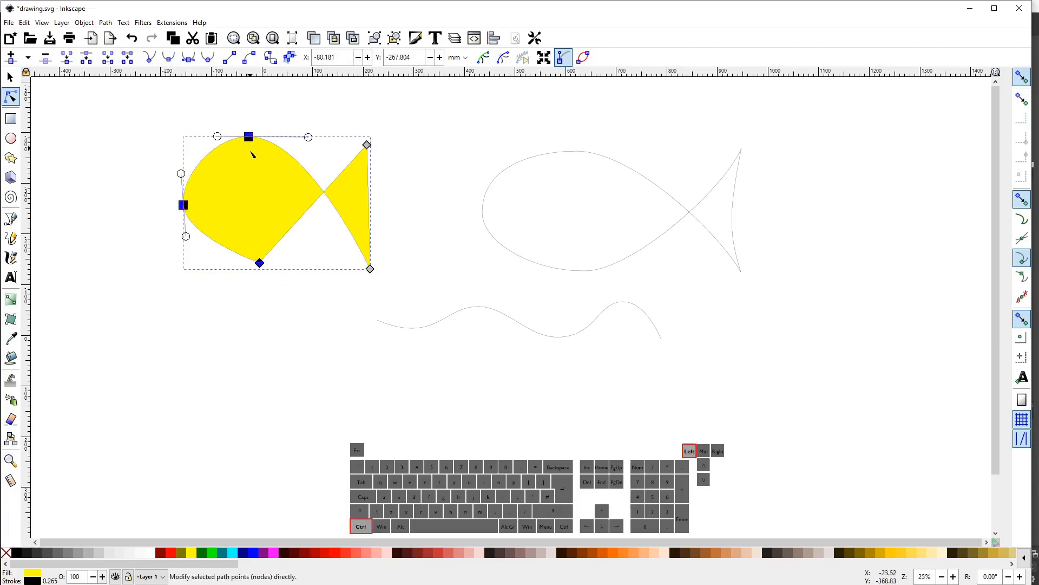
left_click(260, 263, "ctrl")
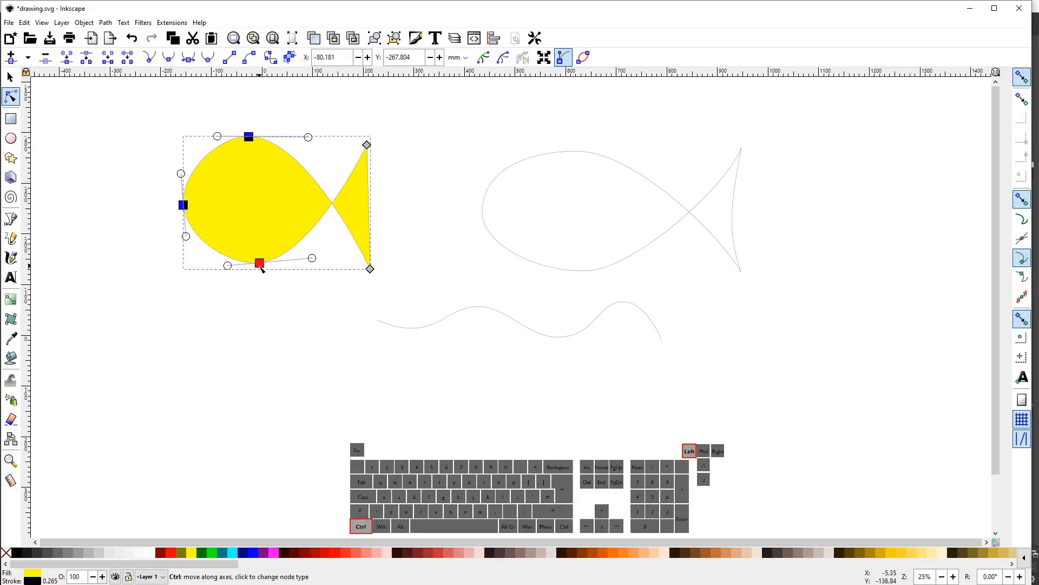
key("ctrl+z")
key("ctrl+z")
key("ctrl+z")
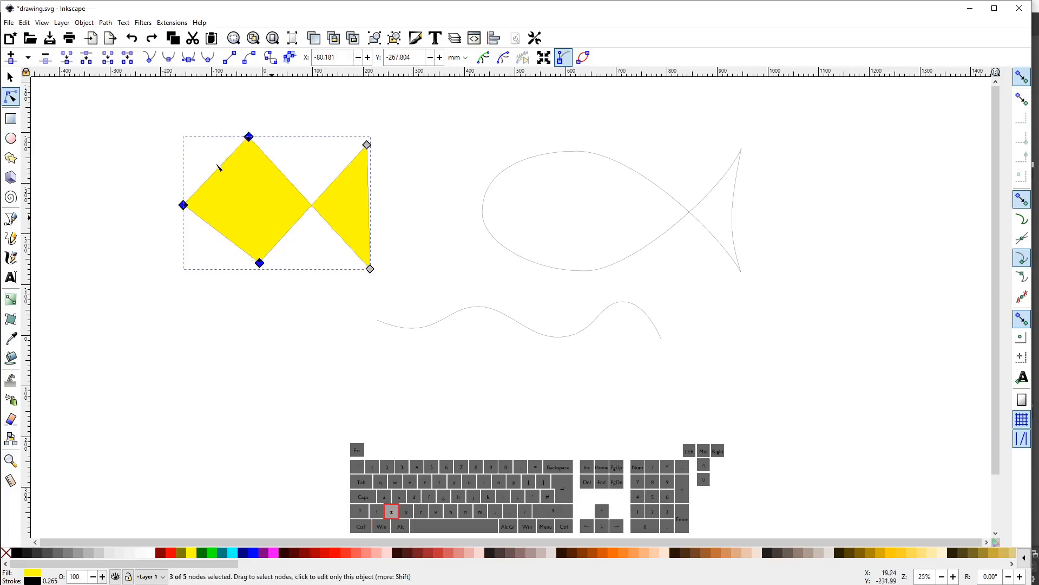
Make the three selected body nodes smooth together, shift them about 51 mm away from the tail, and undo both changes
left_click(168, 59)
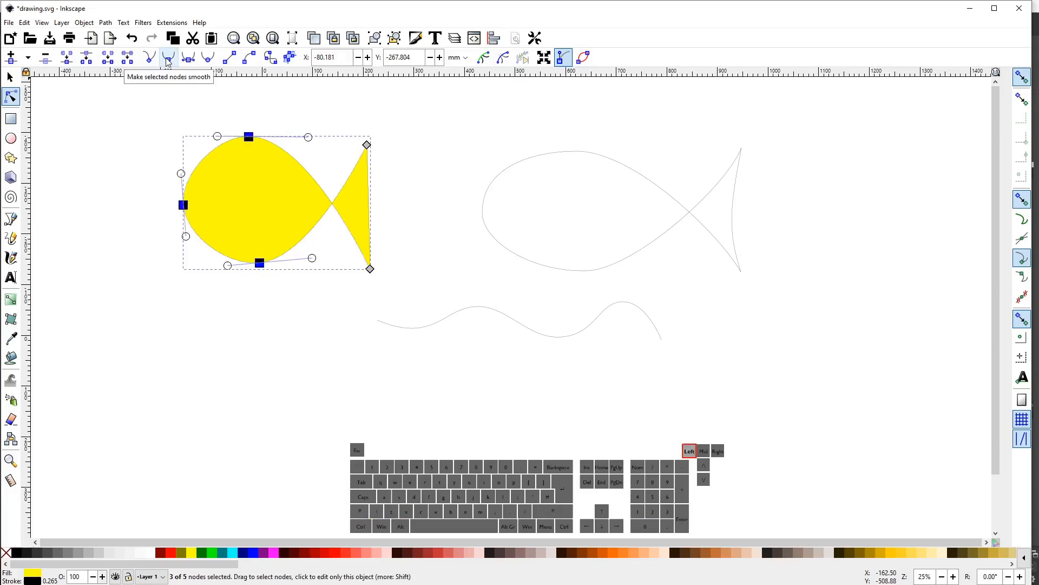
left_click(184, 209)
left_click_drag(183, 209, 157, 210)
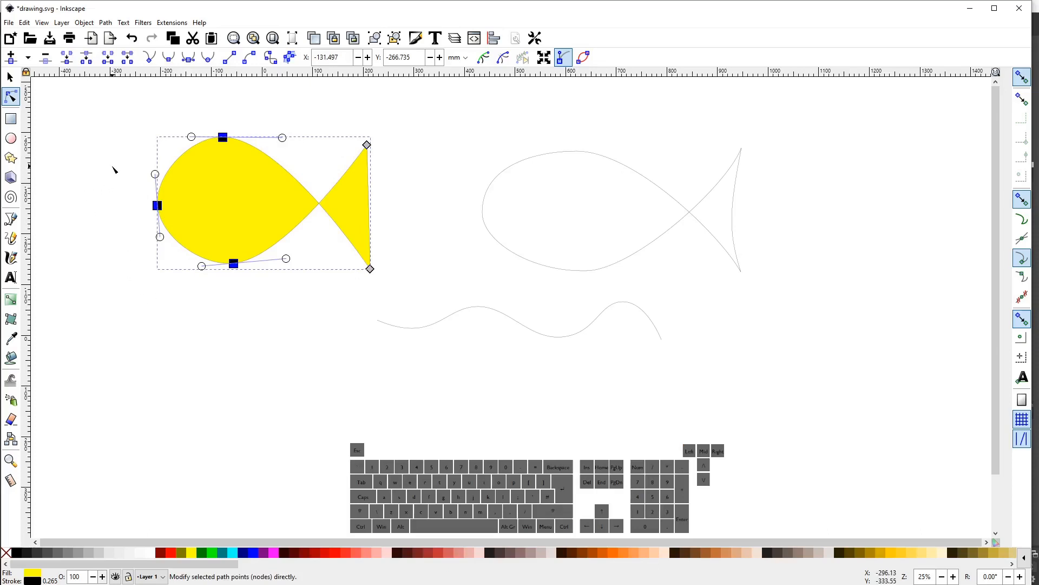
key("ctrl+z")
key("ctrl+z")
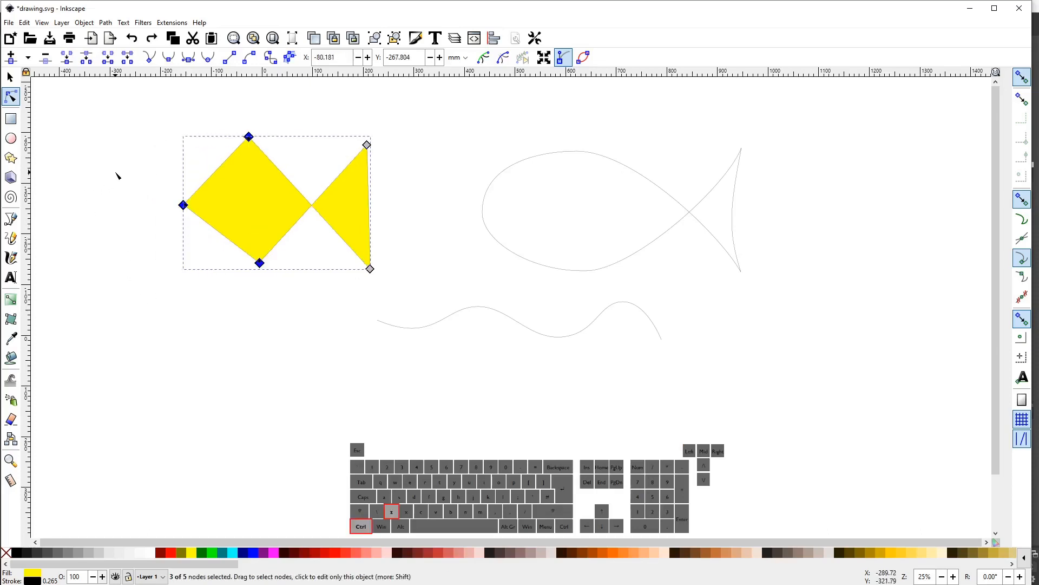
Bend the yellow fish's four straight body edges outward into rounded curves by reshaping the segments directly
left_click_drag(223, 170, 204, 159)
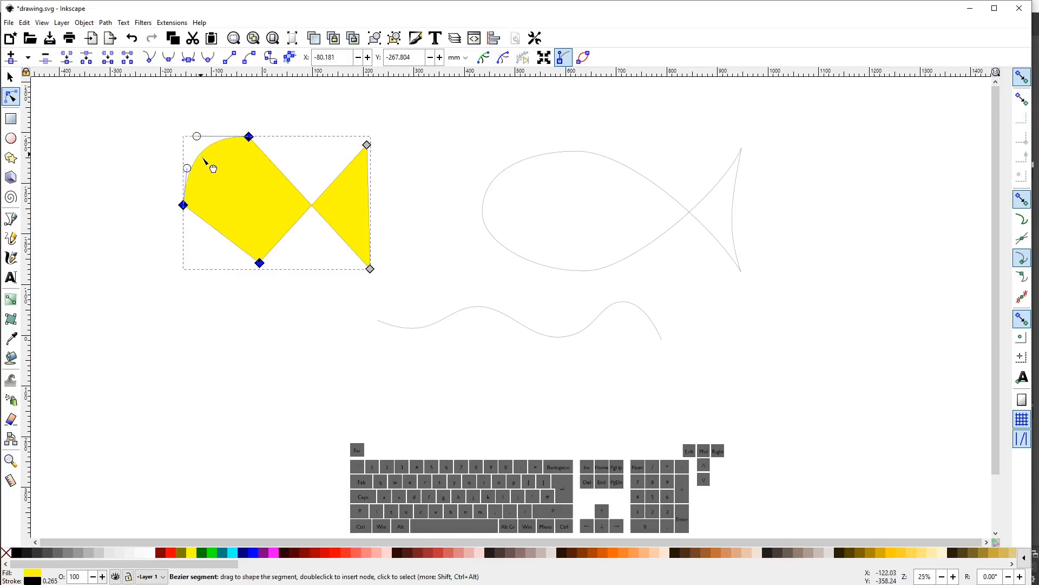
left_click_drag(289, 172, 299, 157)
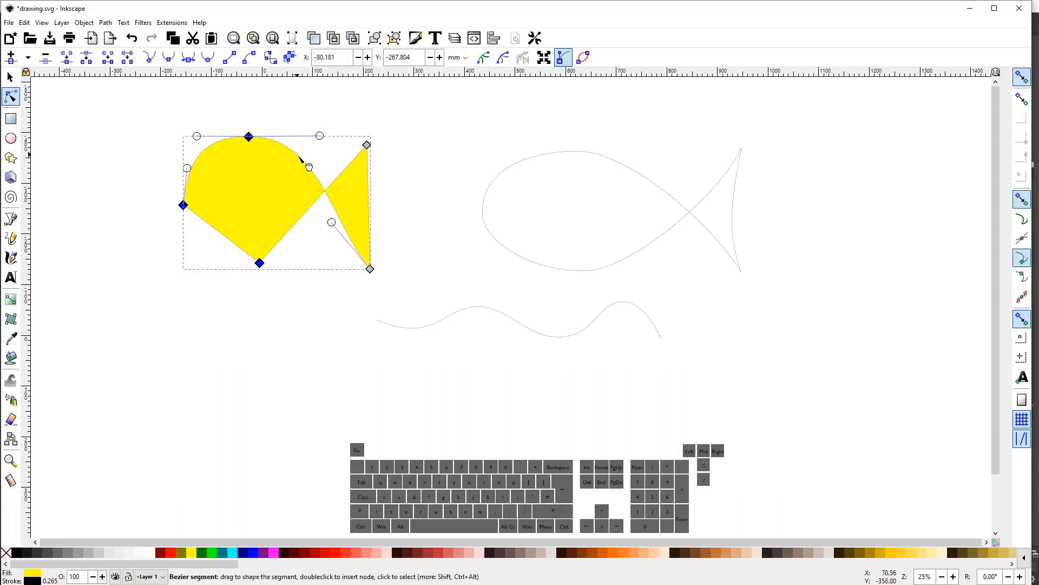
left_click_drag(294, 230, 301, 260)
left_click_drag(220, 235, 210, 251)
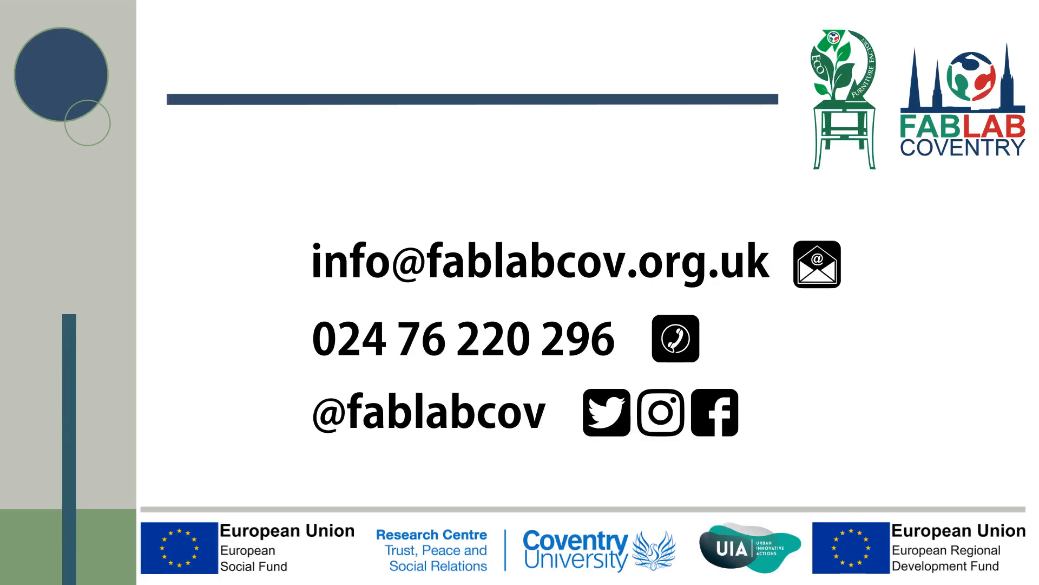